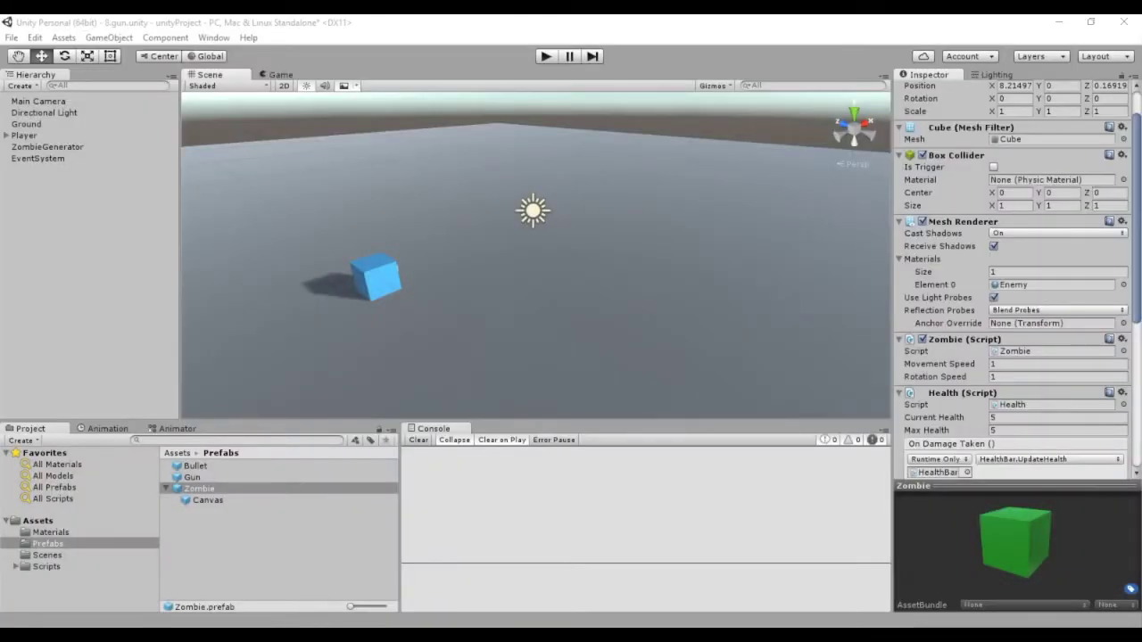
Step: Find the Zombie script from the Zombie prefab's Inspector and open Zombie.cs in MonoDevelop
scroll(1001, 343, "down", 1)
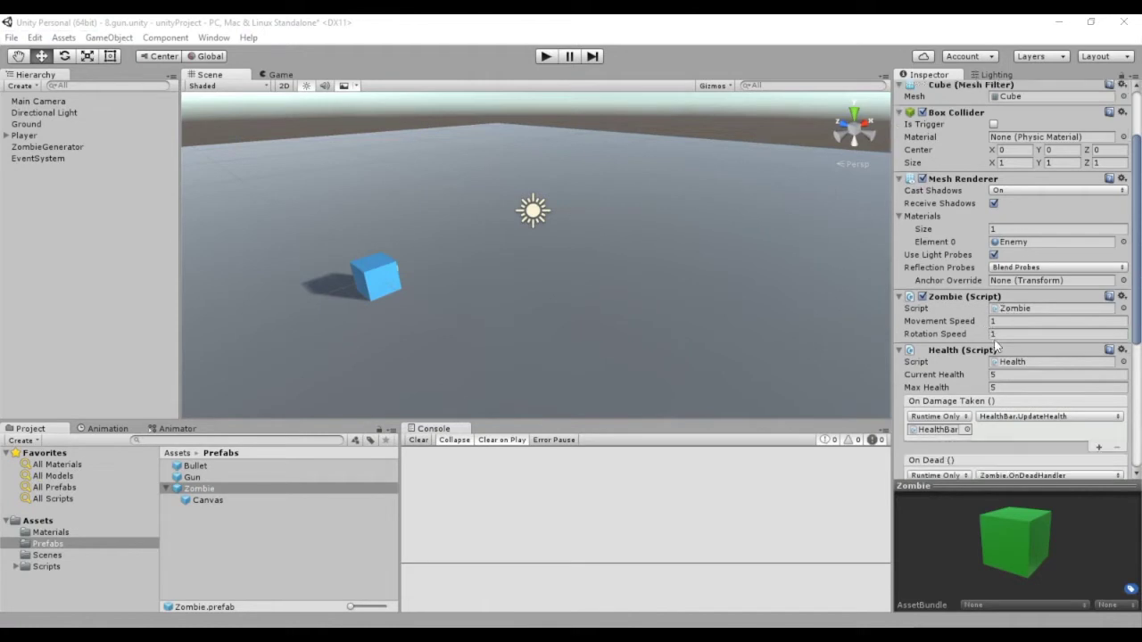
scroll(1011, 329, "down", 3)
scroll(1011, 328, "down", 1)
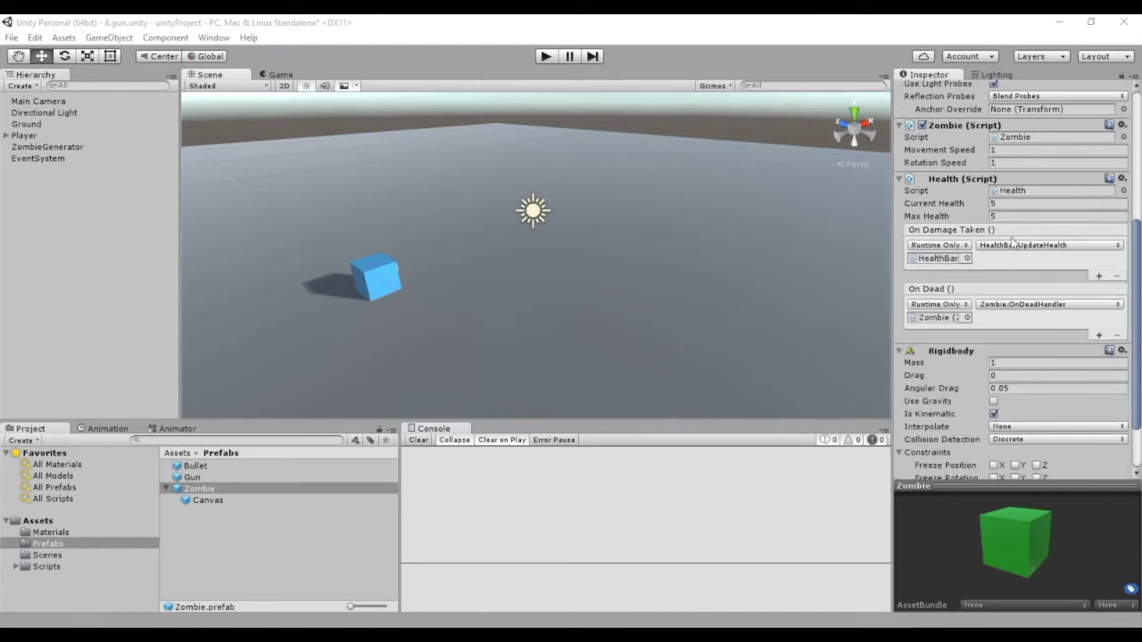
scroll(1014, 236, "up", 6)
scroll(1029, 321, "down", 2)
left_click(1030, 308)
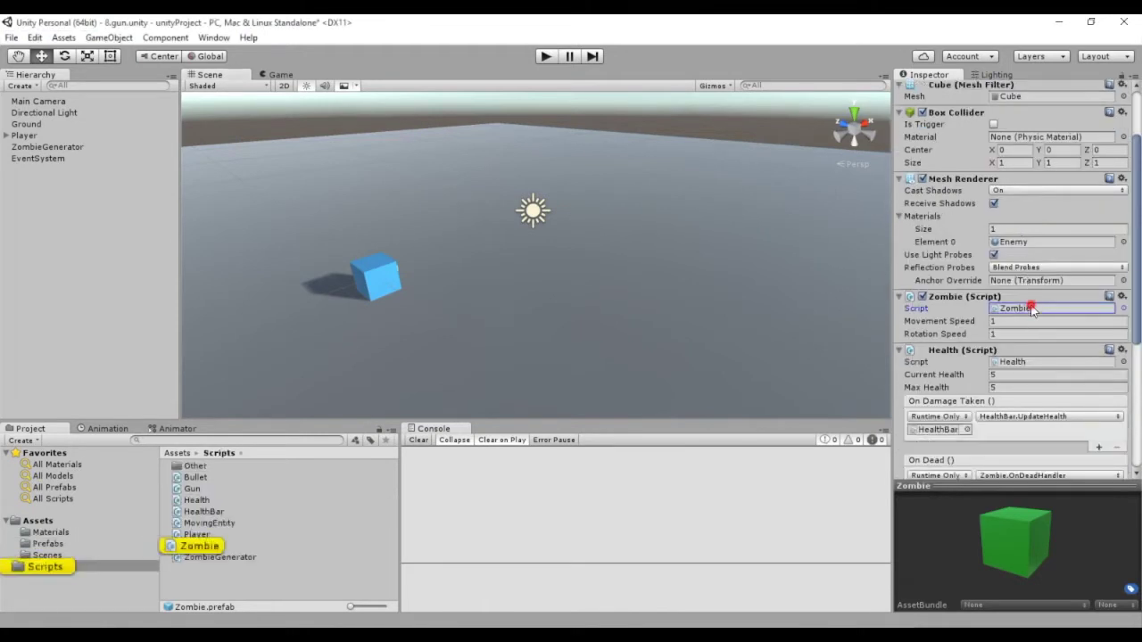
double_click(199, 546)
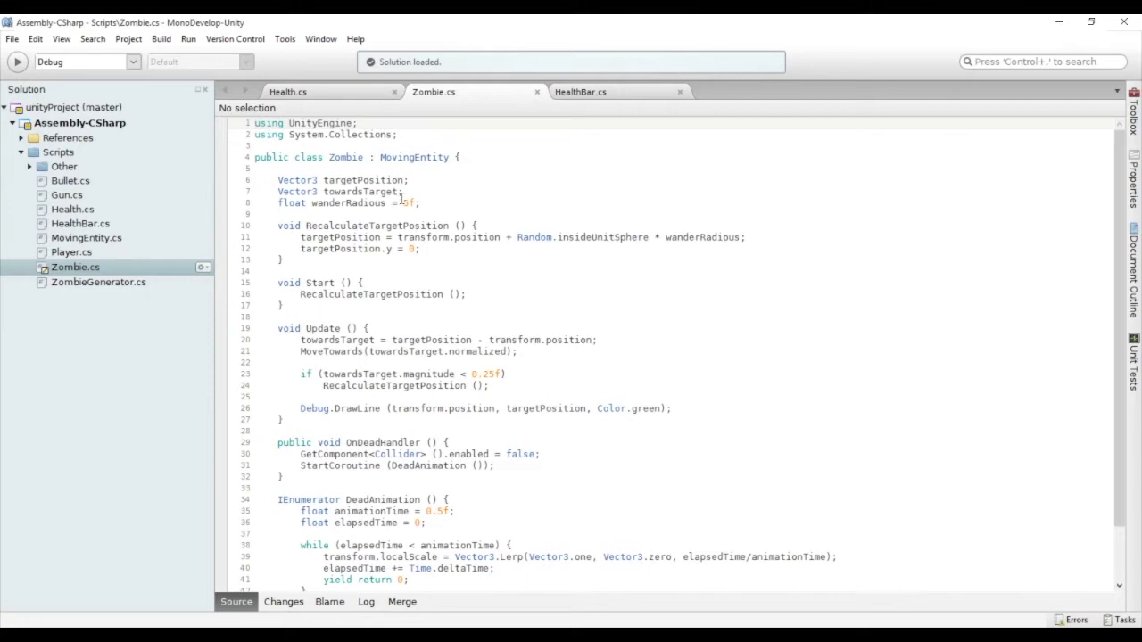
Step: Declare an enum state with Wander, Chase and Dead at the top of the Zombie class
left_click(417, 174)
key("Return")
key("Return")
key("Up")
type("enum state {")
key("Return")
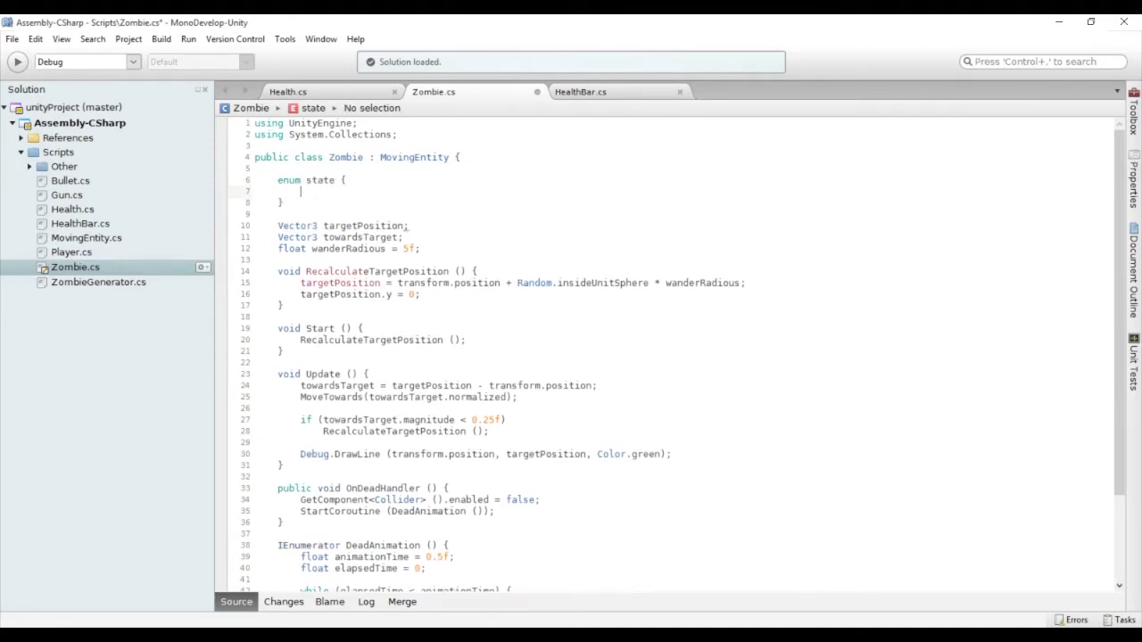
type("ander,")
key("Return")
type("Chase,")
key("Return")
type("Dead")
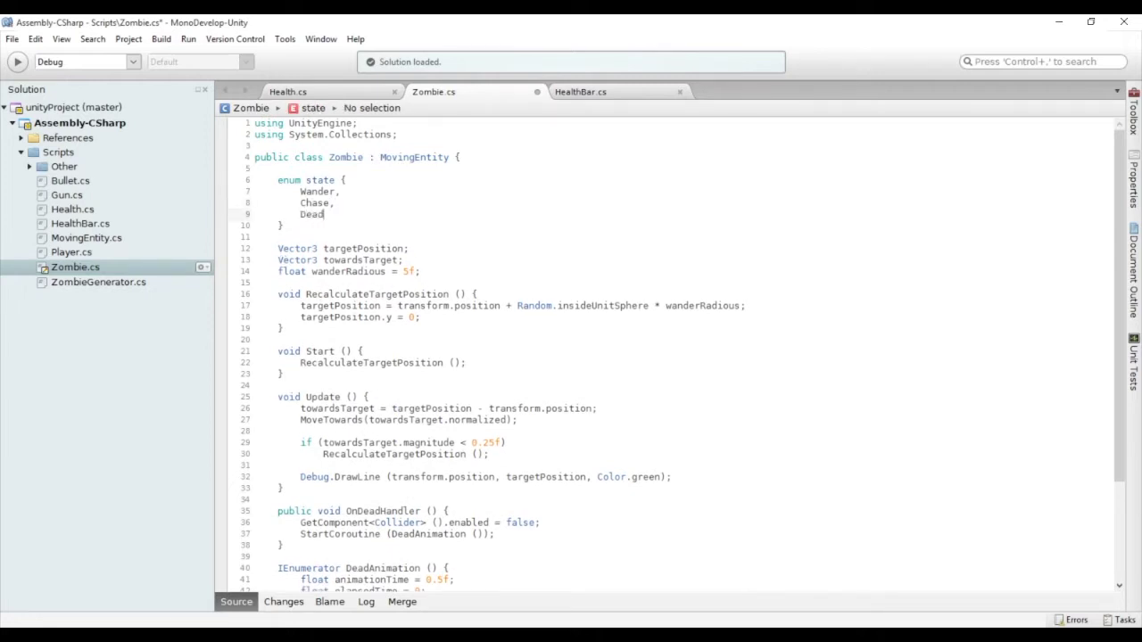
Step: Add a 'state currentState;' field below the enum
left_click(284, 226)
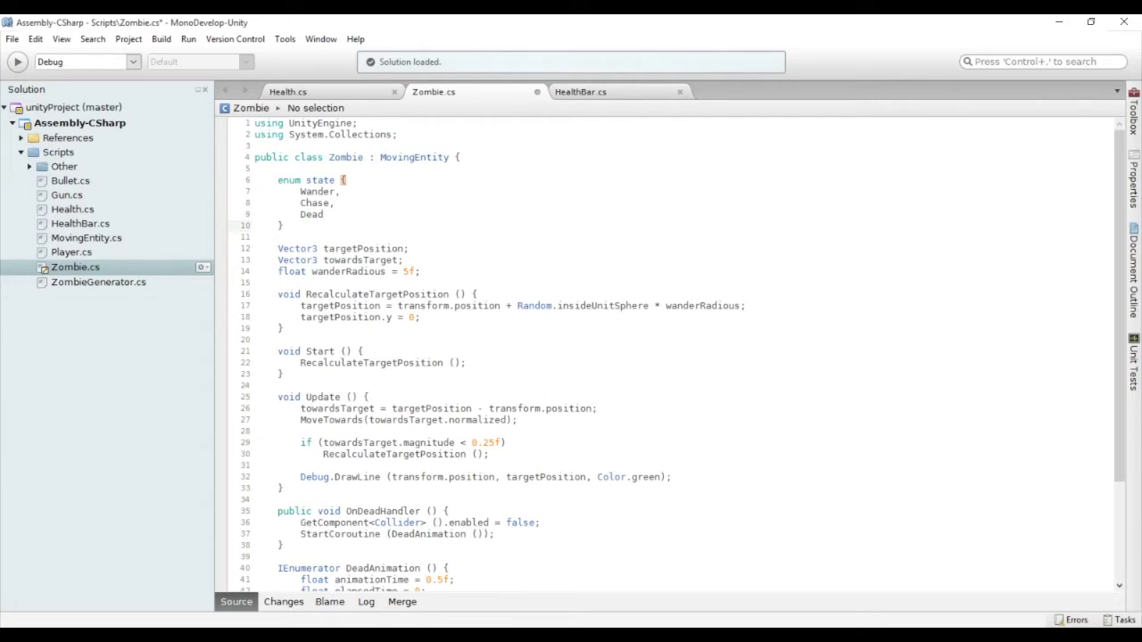
key("Return")
key("Return")
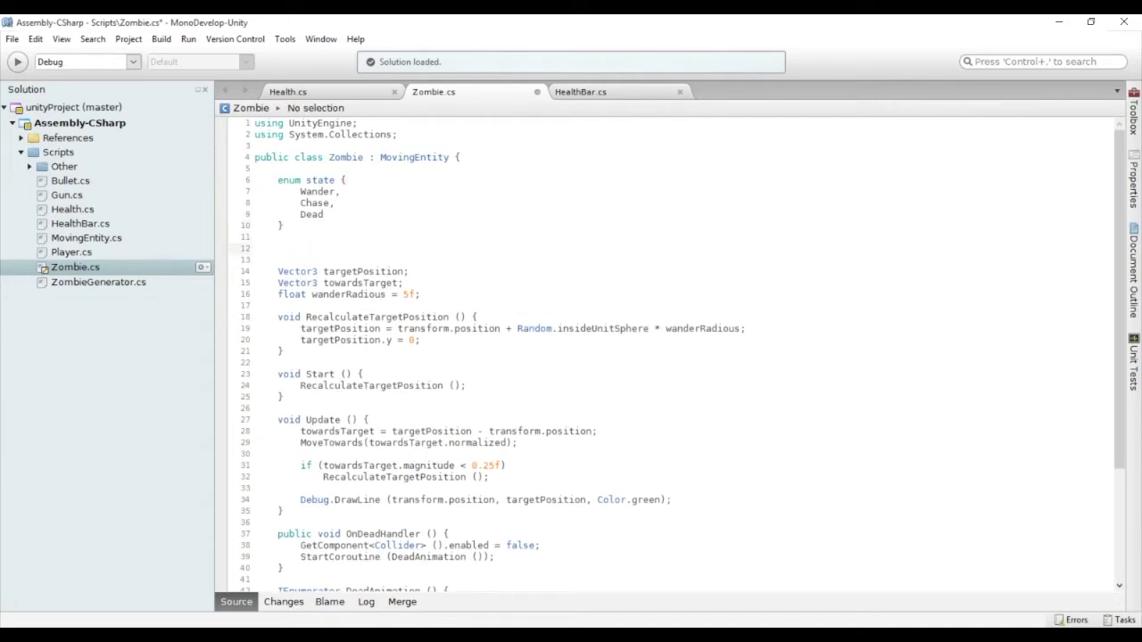
type("state currne")
key("BackSpace")
key("BackSpace")
type("entStat")
left_click(348, 397)
Step: Below Start, add IEnumerator FSM() with a while(true) loop yielding StartCoroutine(currentState.ToString())
scroll(595, 332, "down", 3)
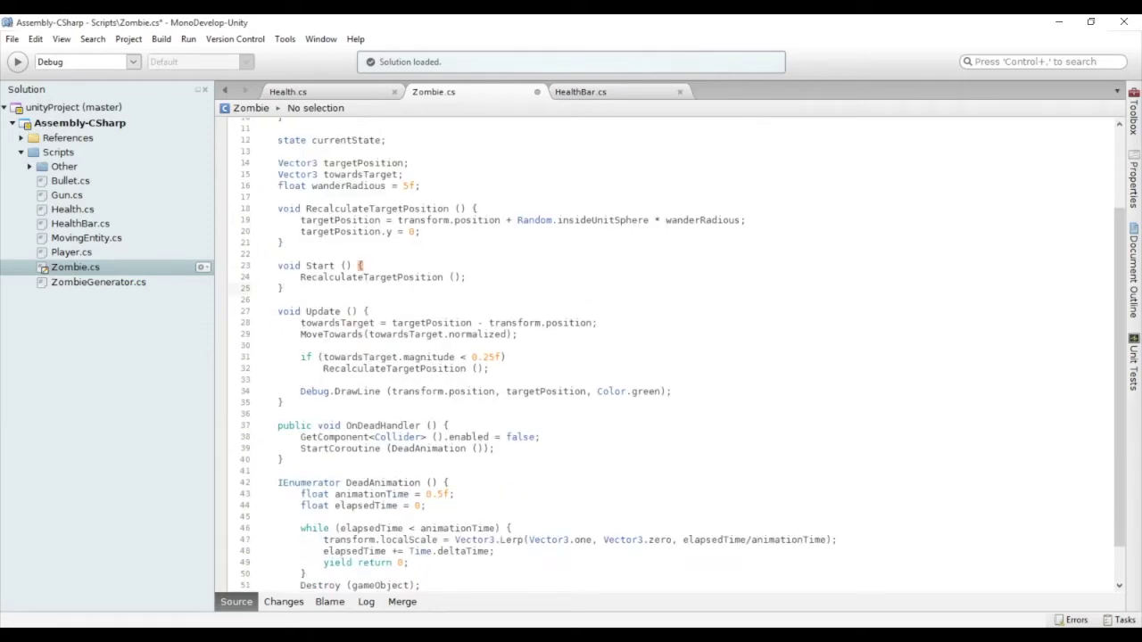
key("Return")
key("Return")
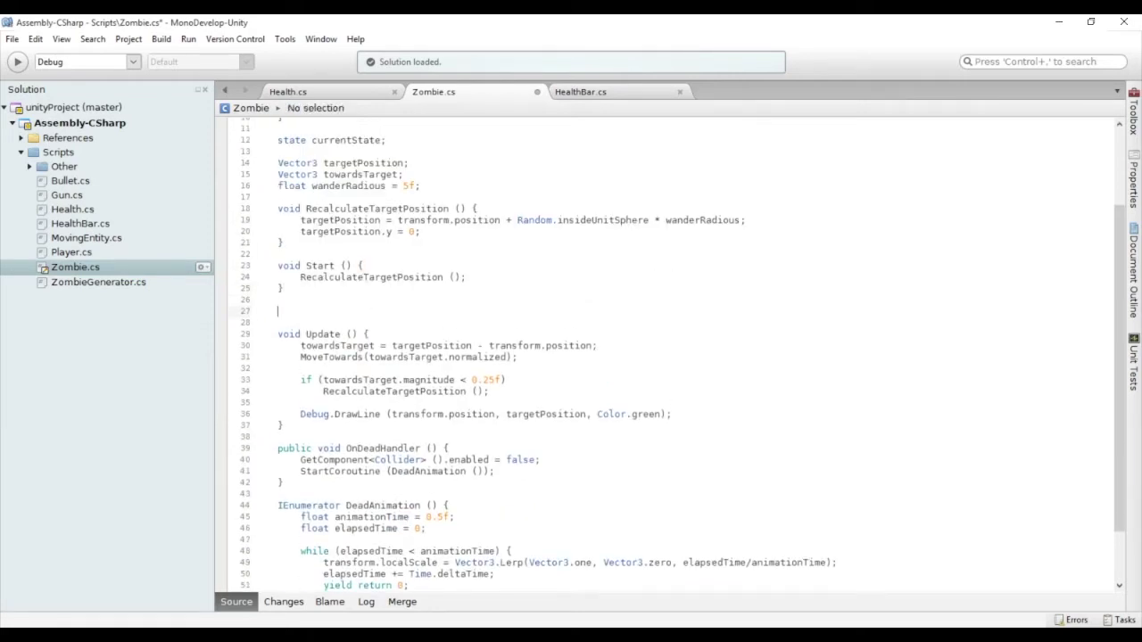
type("IEnumerator")
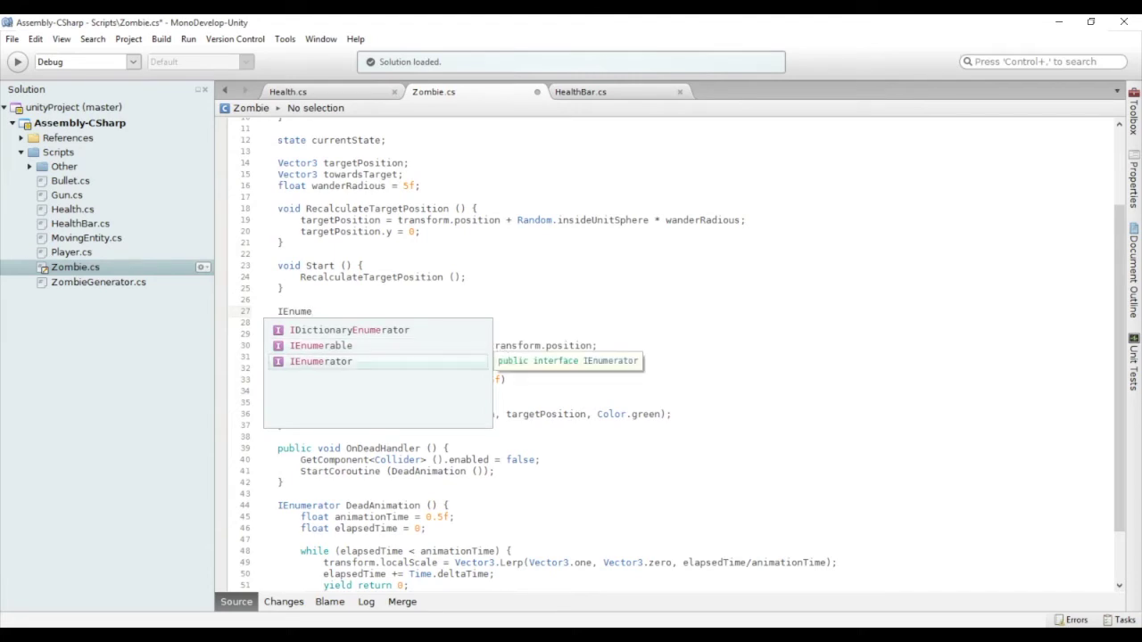
key("Return")
type("FSM () ")
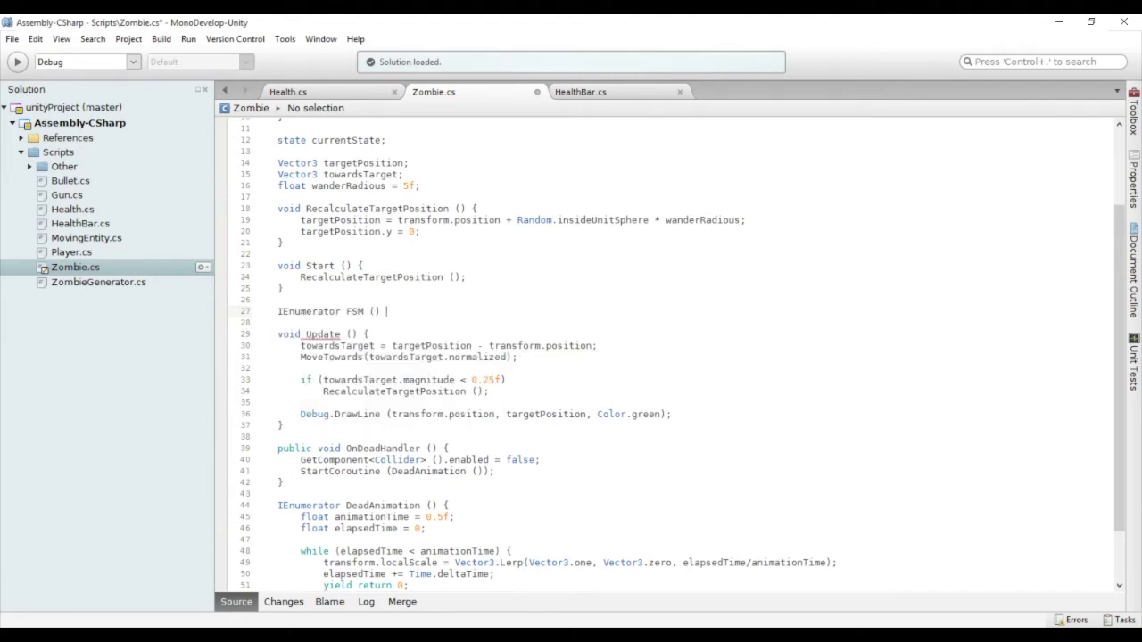
type("{")
key("Return")
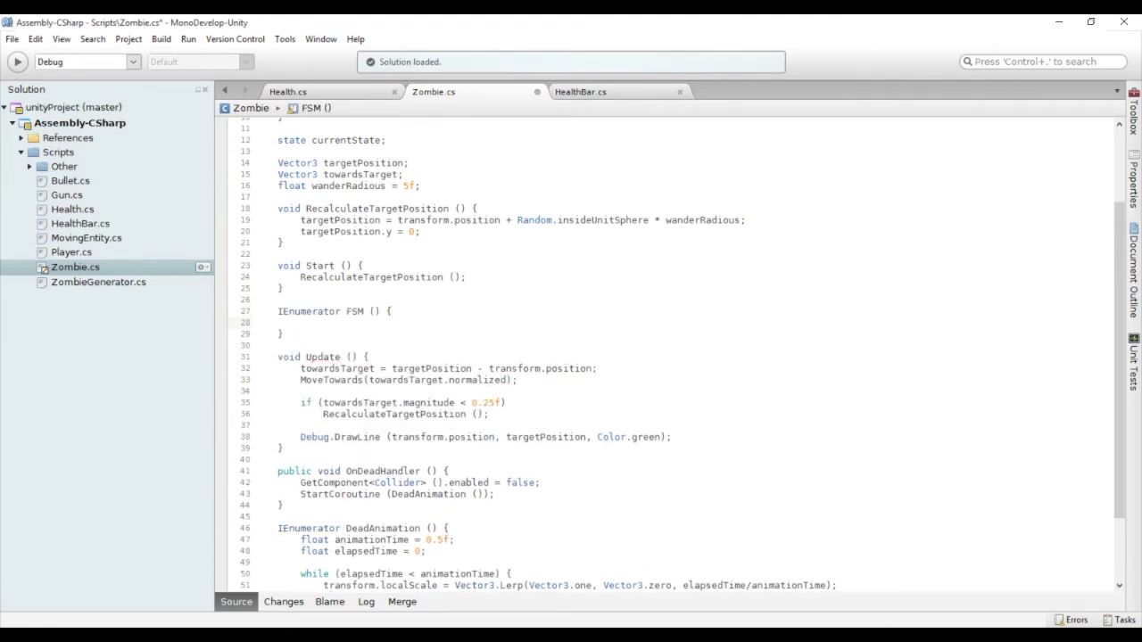
type("while (true) {")
key("Return")
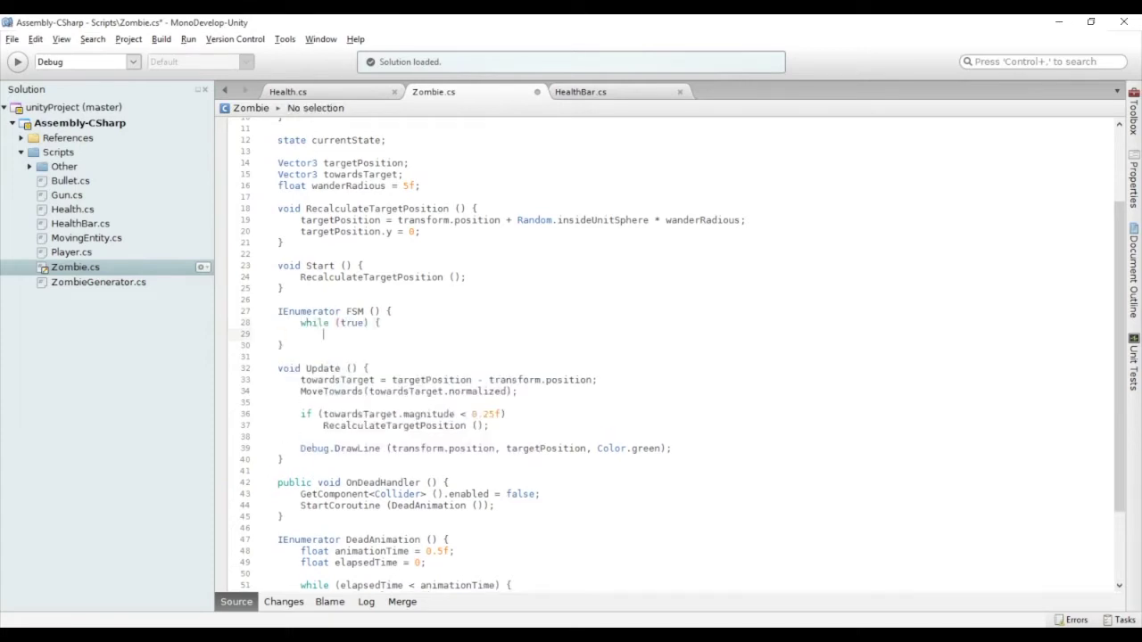
type("yield return Start")
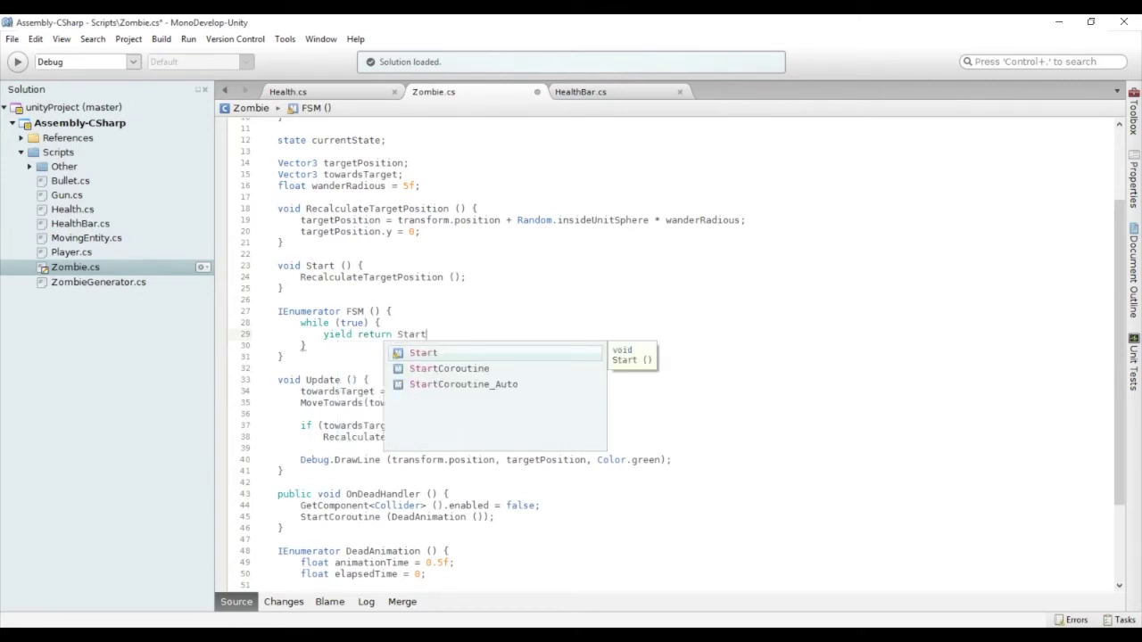
type("Coroutine(cur")
key("Return")
type(".ToString")
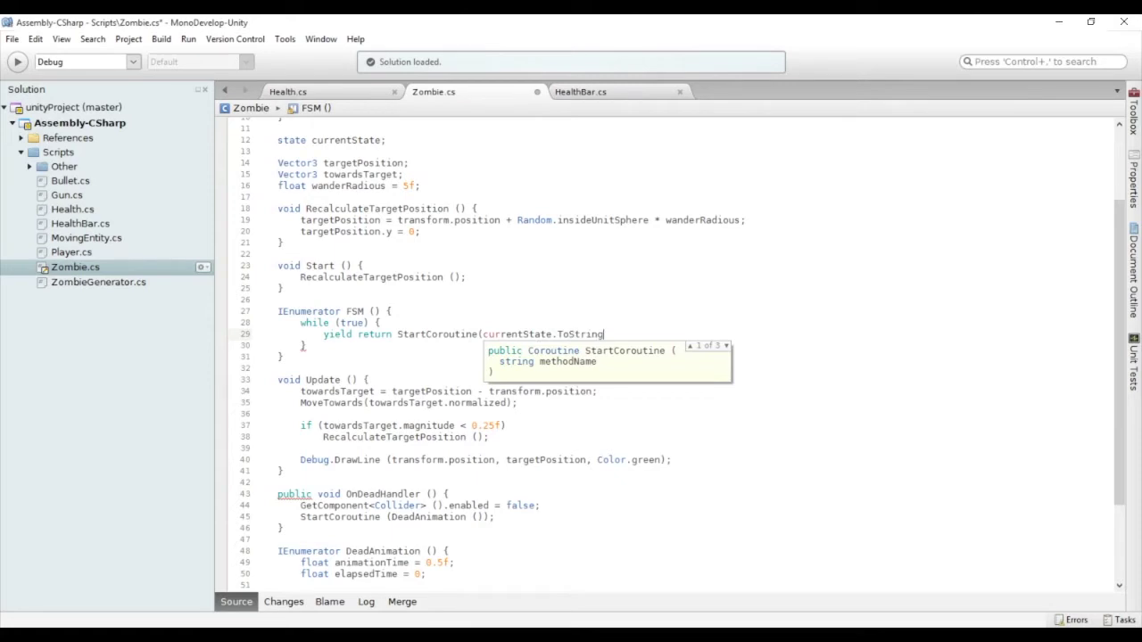
type("());")
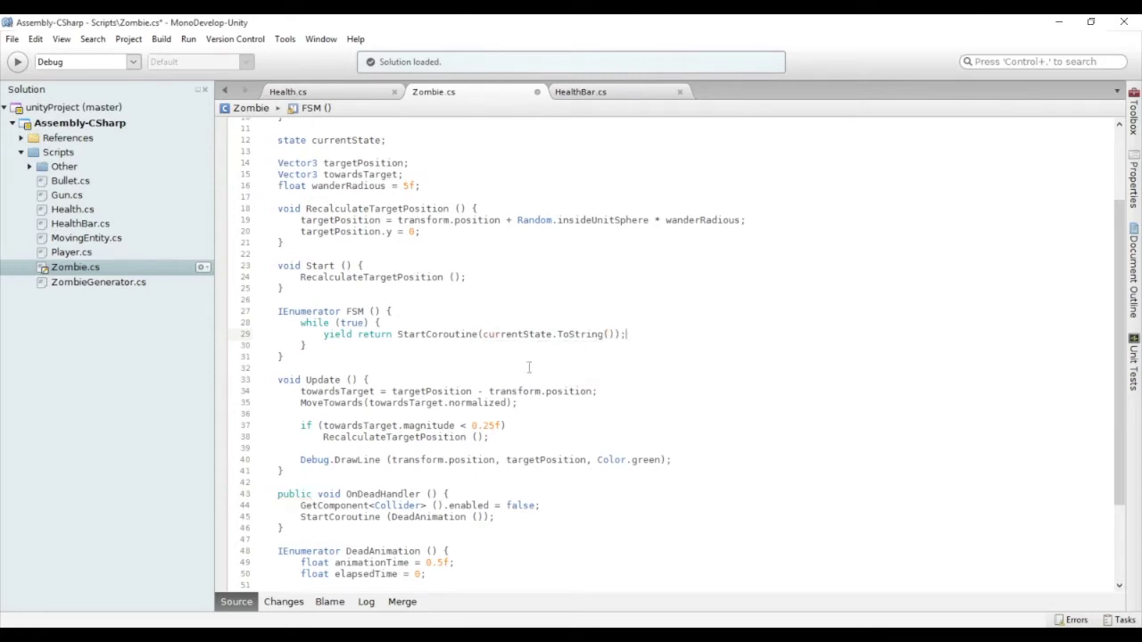
left_click(323, 358)
Step: Add ChangeState(state nextState) that logs the transition and sets currentState = nextState
key("Return")
key("Return")
type("void ChangeState (state ")
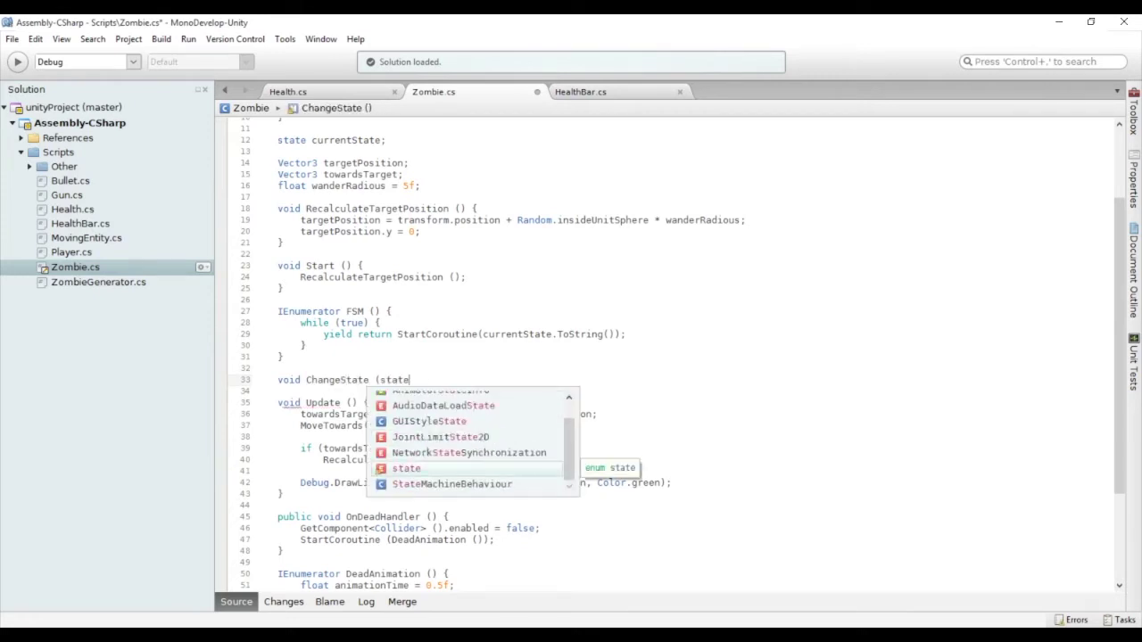
type("nextState) {")
key("Return")
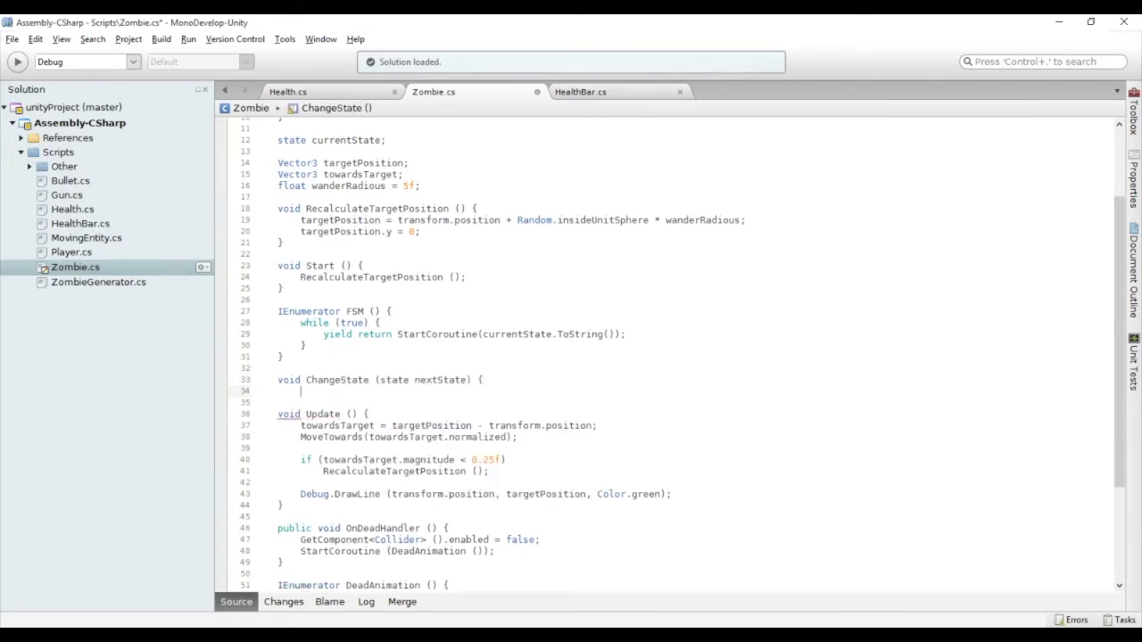
type("Debug.Log(currentState")
type(" + \"<")
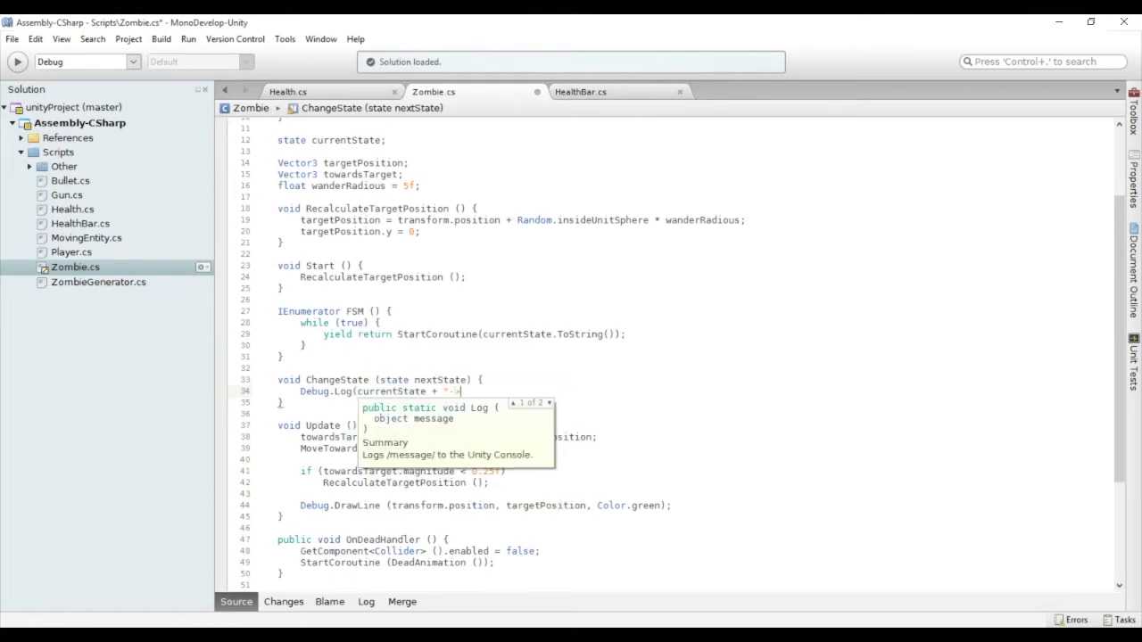
type("nextState);")
key("Return")
type("currentState = nextState")
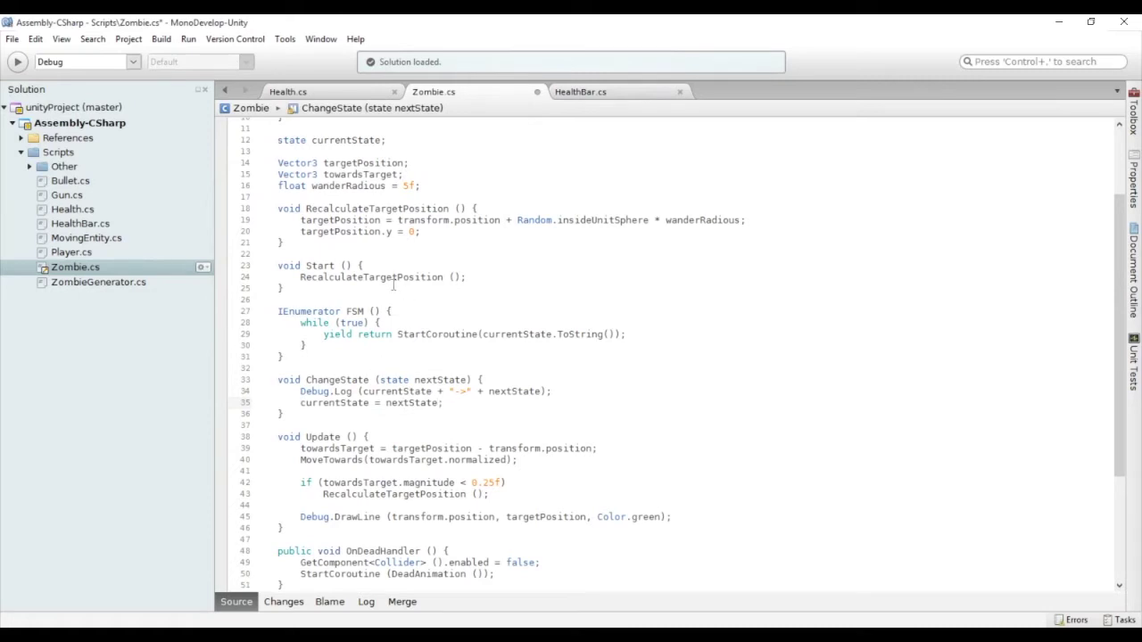
Step: Begin an IEnumerator Wander() coroutine below ChangeState
left_click(280, 429)
key("Return")
key("Return")
key("Up")
type("IEnumerator Wander () {")
Step: Give Wander a while (currentState == state.Wander) loop containing yield return 0
key("Return")
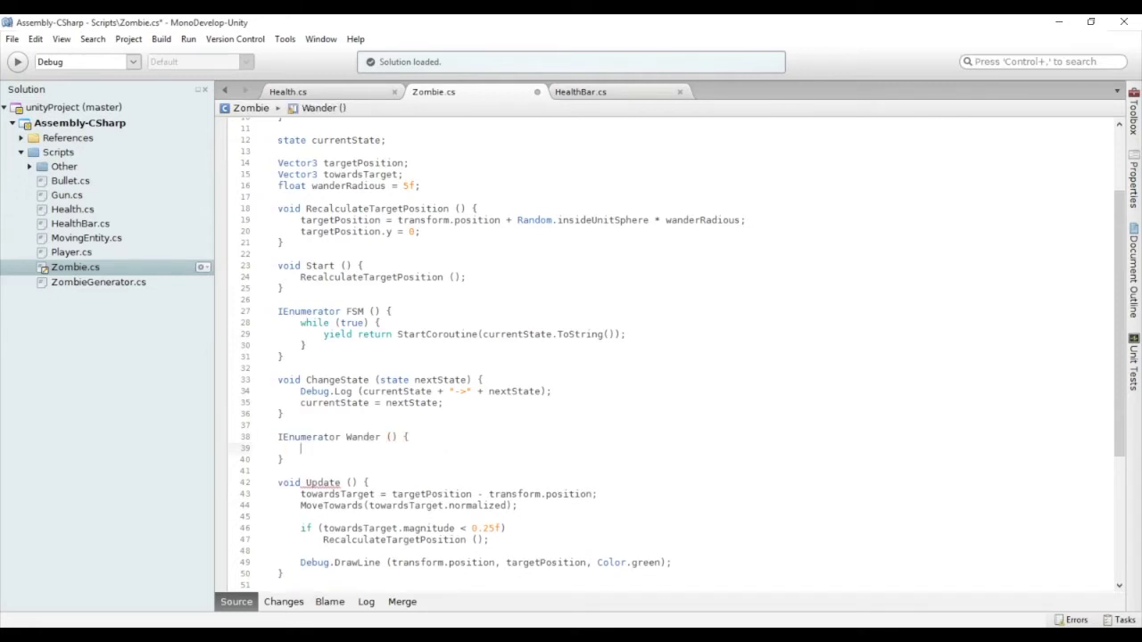
double_click(357, 437)
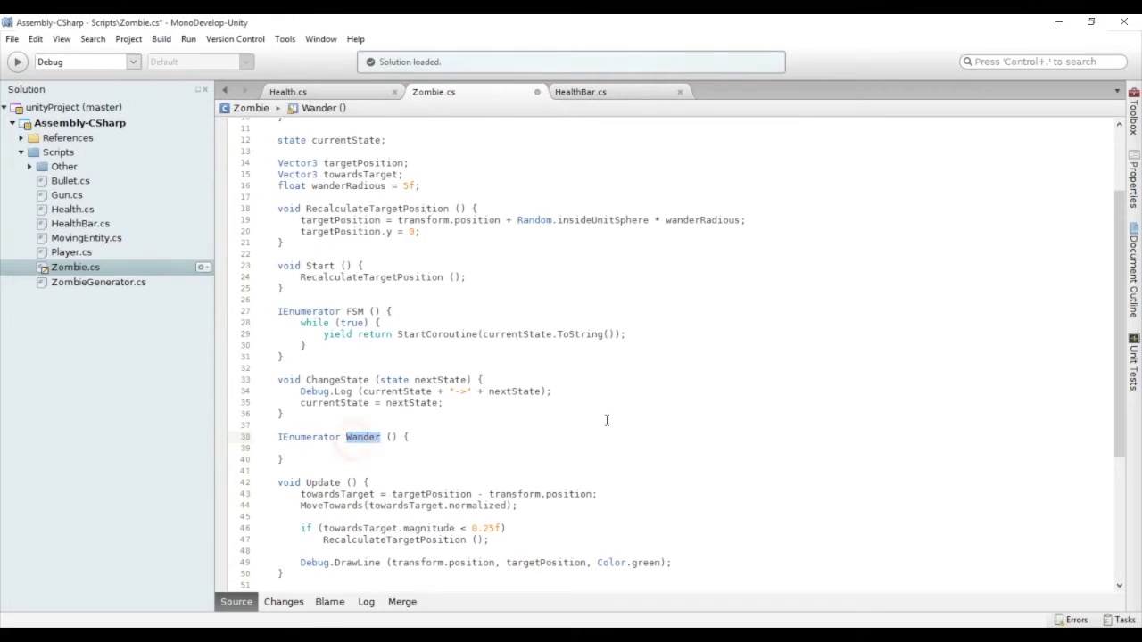
scroll(608, 410, "up", 3)
double_click(326, 191)
scroll(668, 417, "down", 3)
left_click(357, 448)
type("while (cu")
key("Tab")
type("== state.")
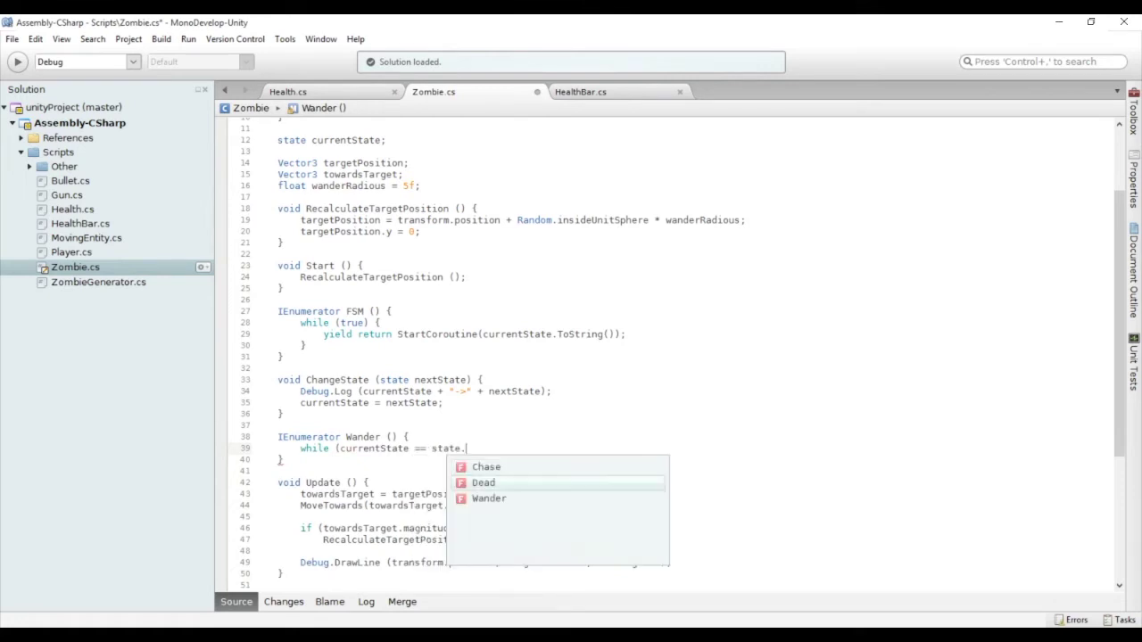
type("Wander) {")
key("Return")
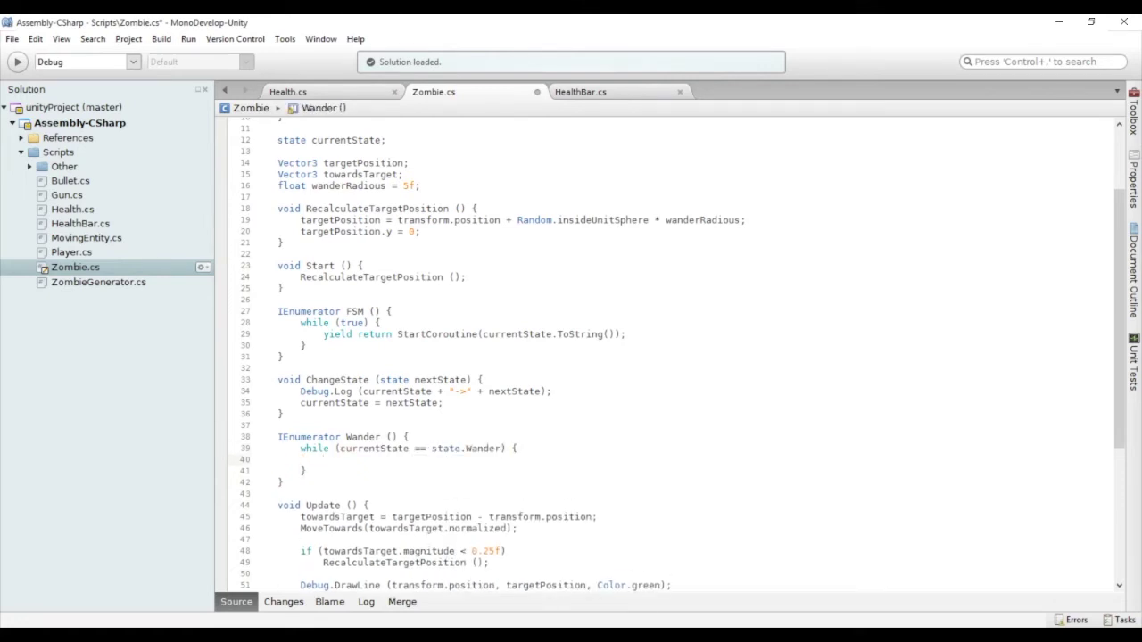
type("yield return 0;")
Step: Move the movement code from Update() into Wander's loop and delete the empty Update()
scroll(651, 403, "down", 2)
scroll(648, 396, "down", 2)
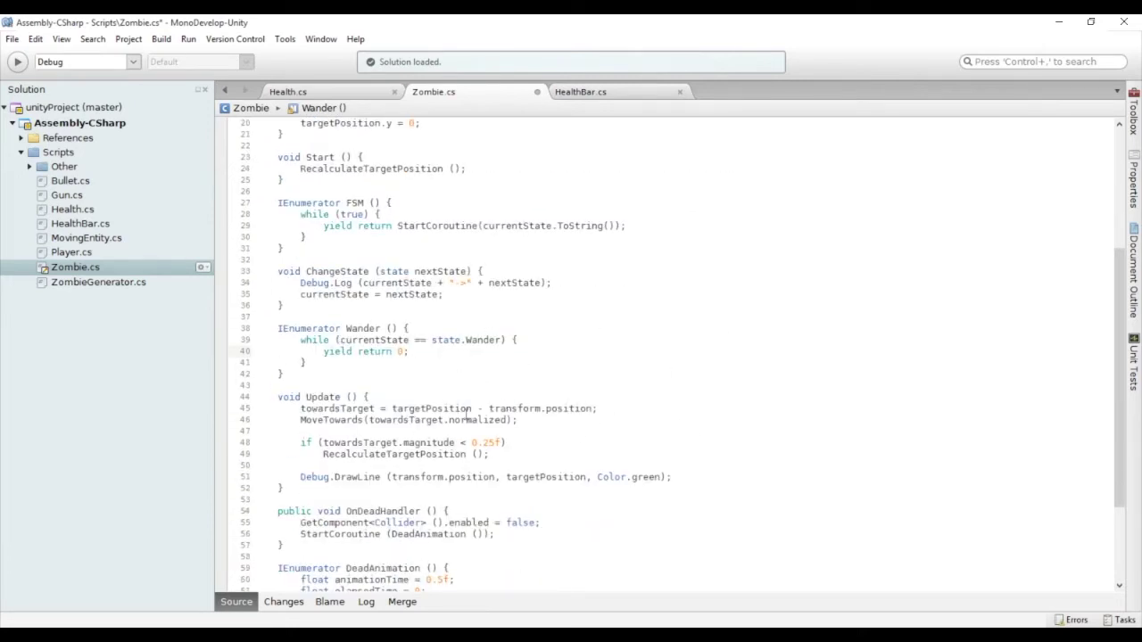
mouse_move(300, 408)
left_mouse_down()
mouse_move(669, 464)
mouse_move(690, 478)
left_mouse_up()
key("ctrl+c")
key("Delete")
left_click(527, 343)
key("Return")
key("ctrl+v")
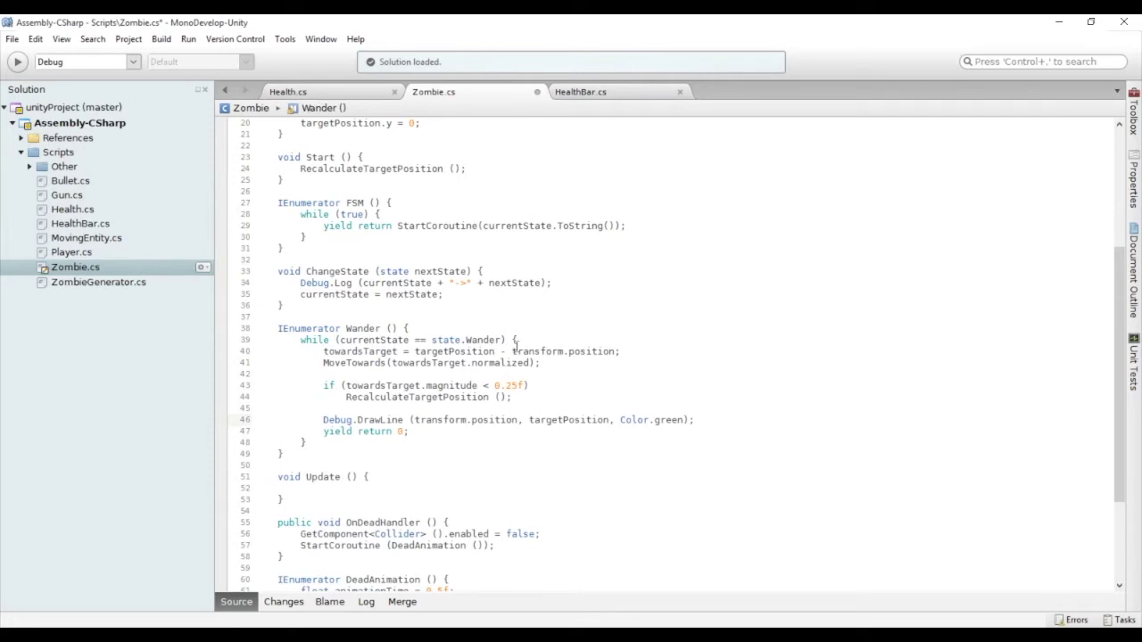
left_click_drag(337, 509, 170, 471)
key("Delete")
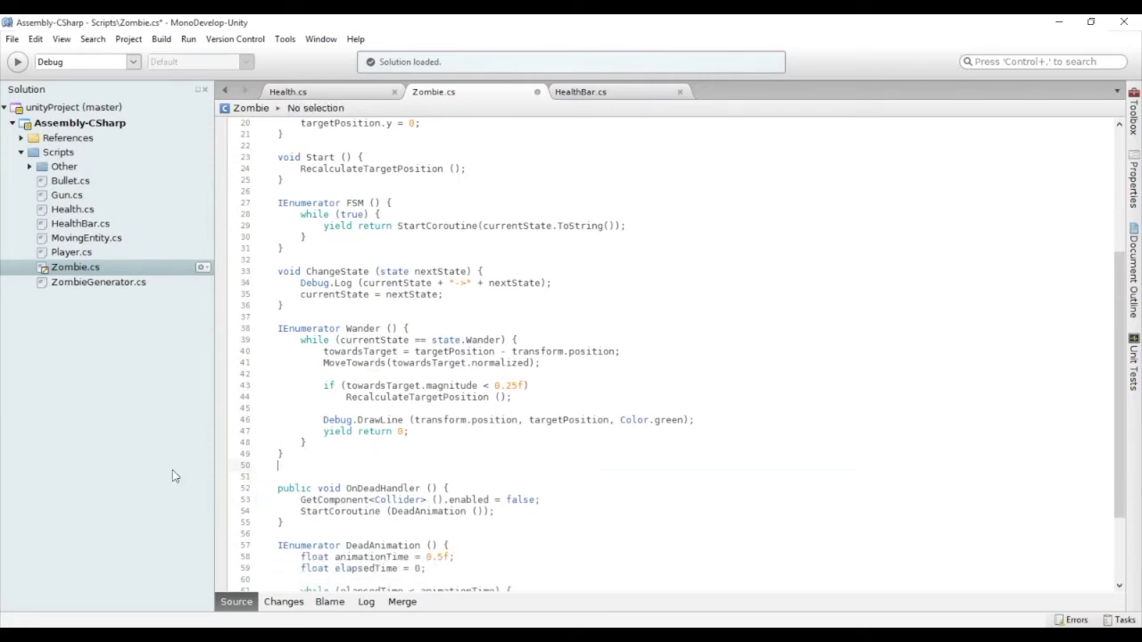
Step: Add IEnumerator Dead() looping while state.Dead, yielding StartCoroutine(DeadAnimation())
scroll(830, 334, "down", 3)
type("IEnu")
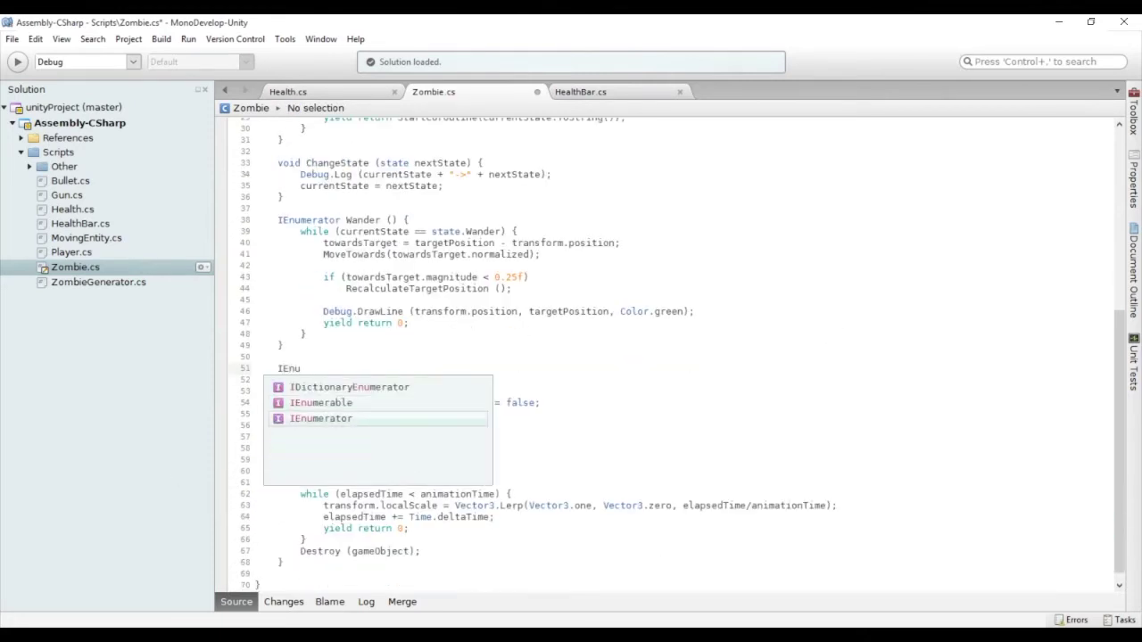
type("merator Dead () {")
key("Return")
type("w")
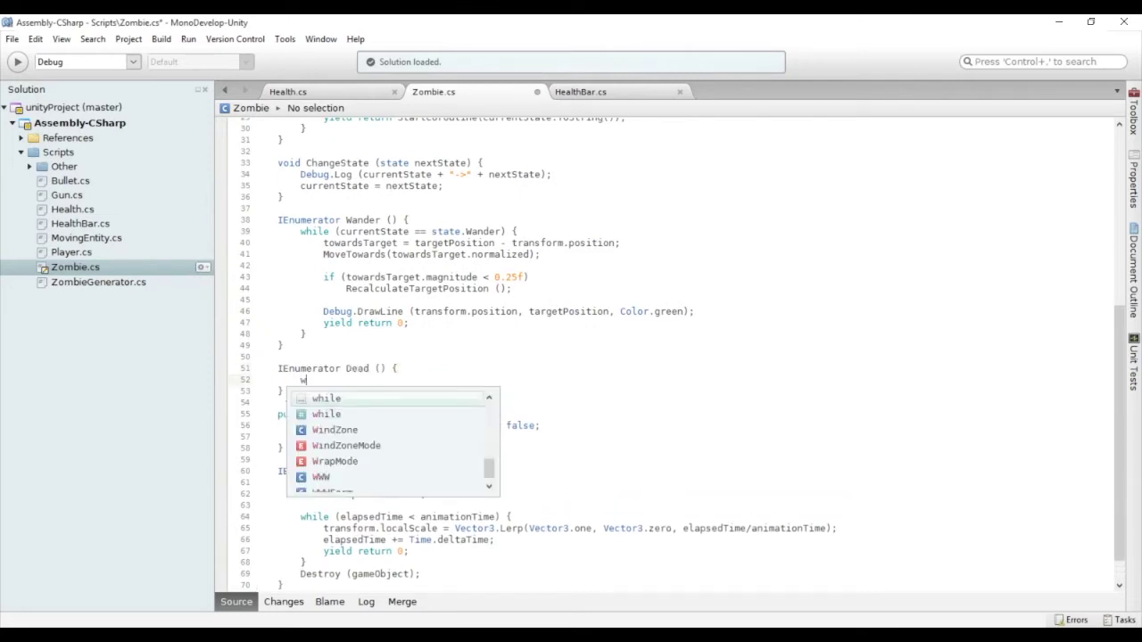
type("hile (currentState")
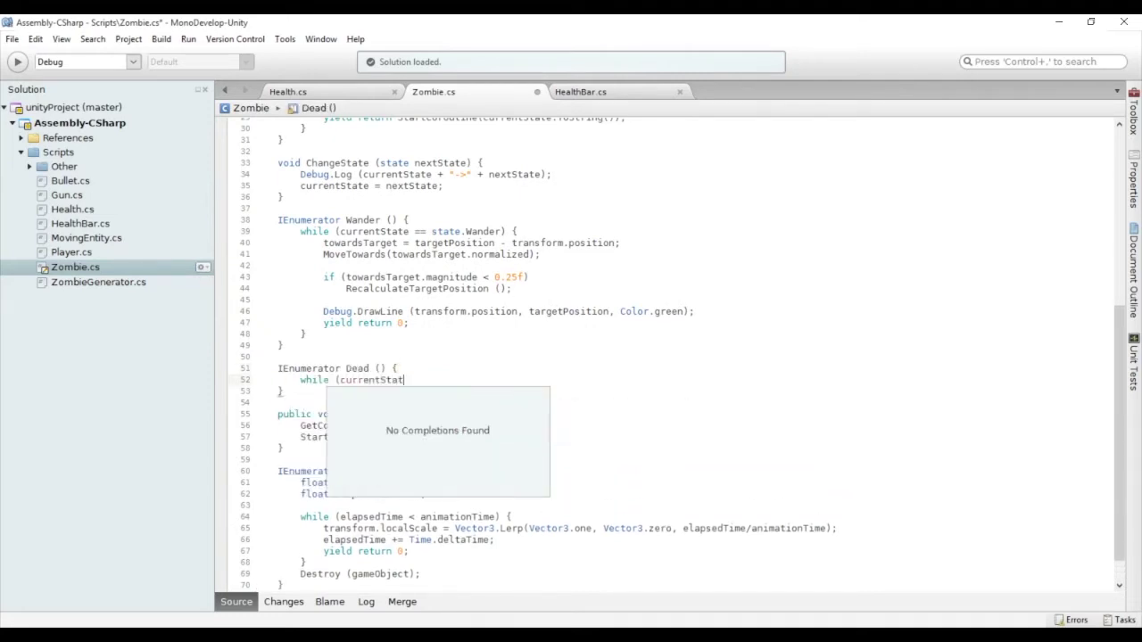
type(" == state.Dead) {")
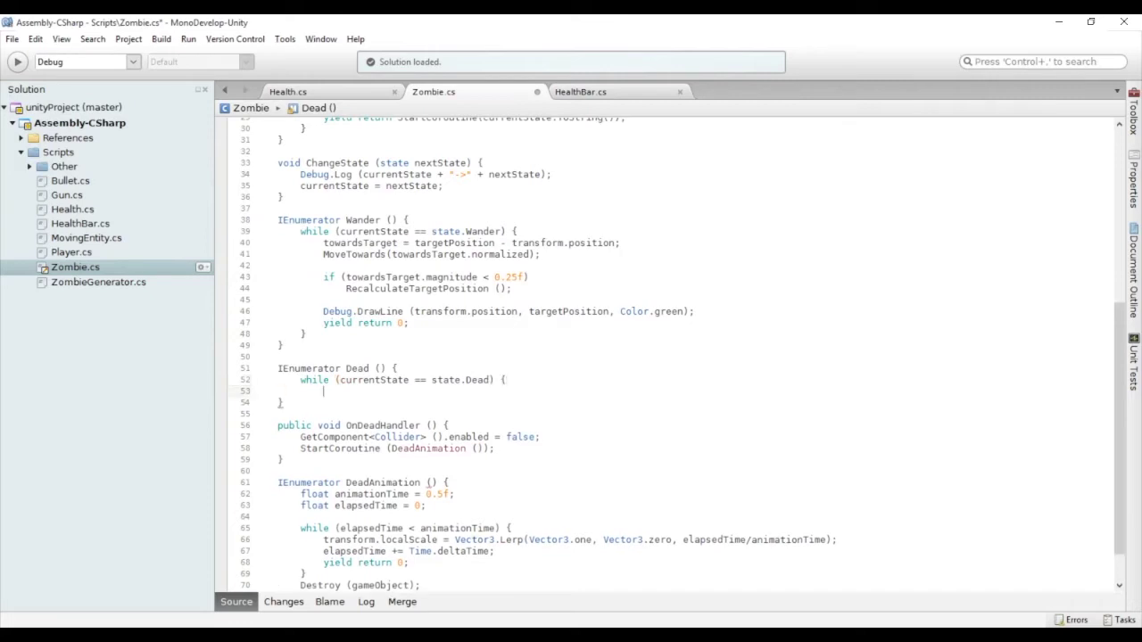
key("Return")
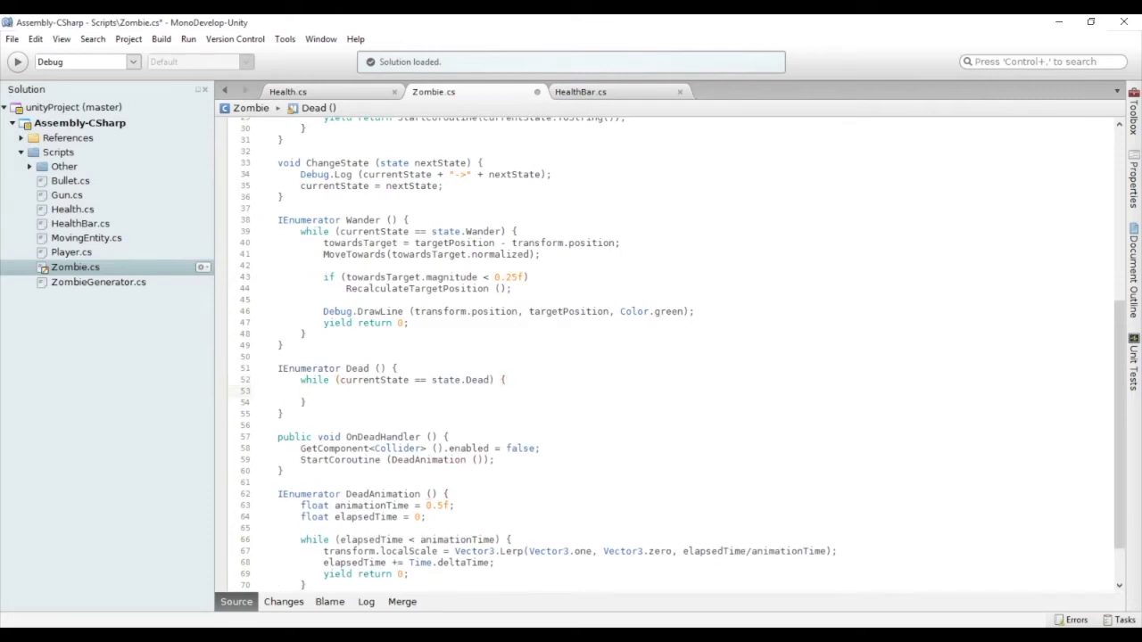
type("yield")
type(" return")
type(" Start")
key("Down")
key("Return")
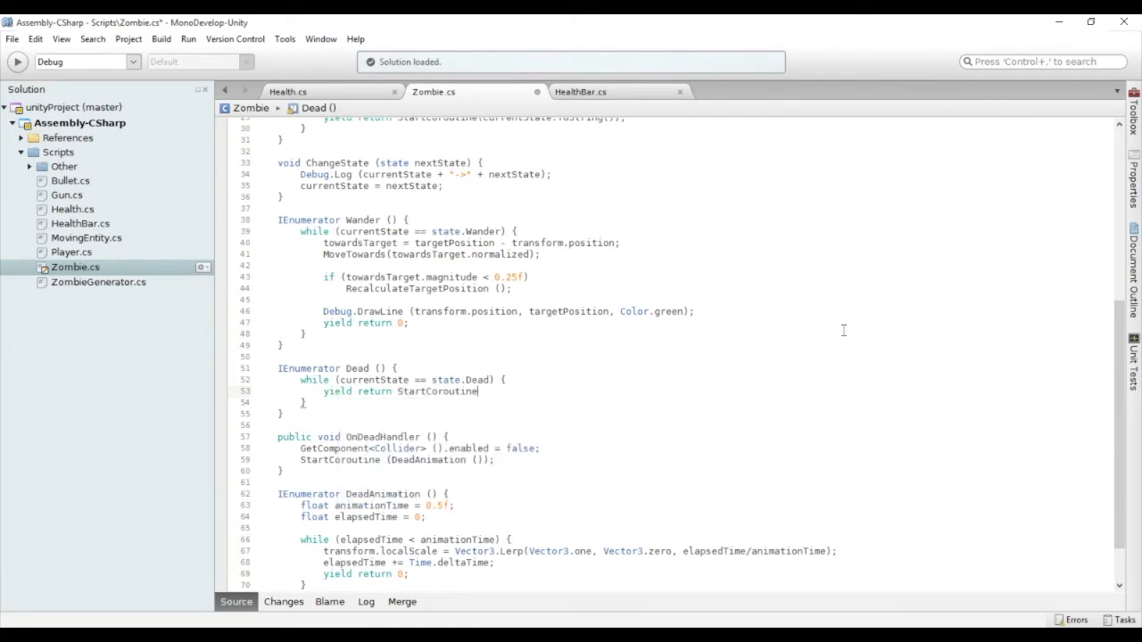
type("(Dead")
key("Return")
type(")")
type(";")
Step: Move Destroy(gameObject) out of DeadAnimation into Dead() after the yield
scroll(741, 349, "down", 2)
left_click(452, 548)
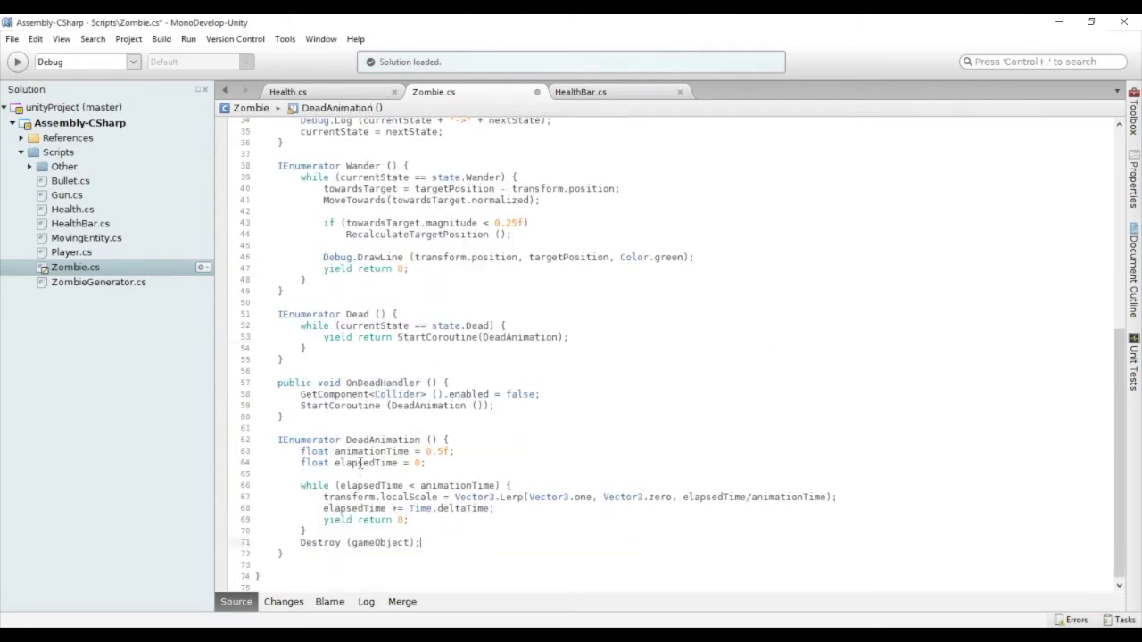
key("shift+Home")
key("BackSpace")
key("BackSpace")
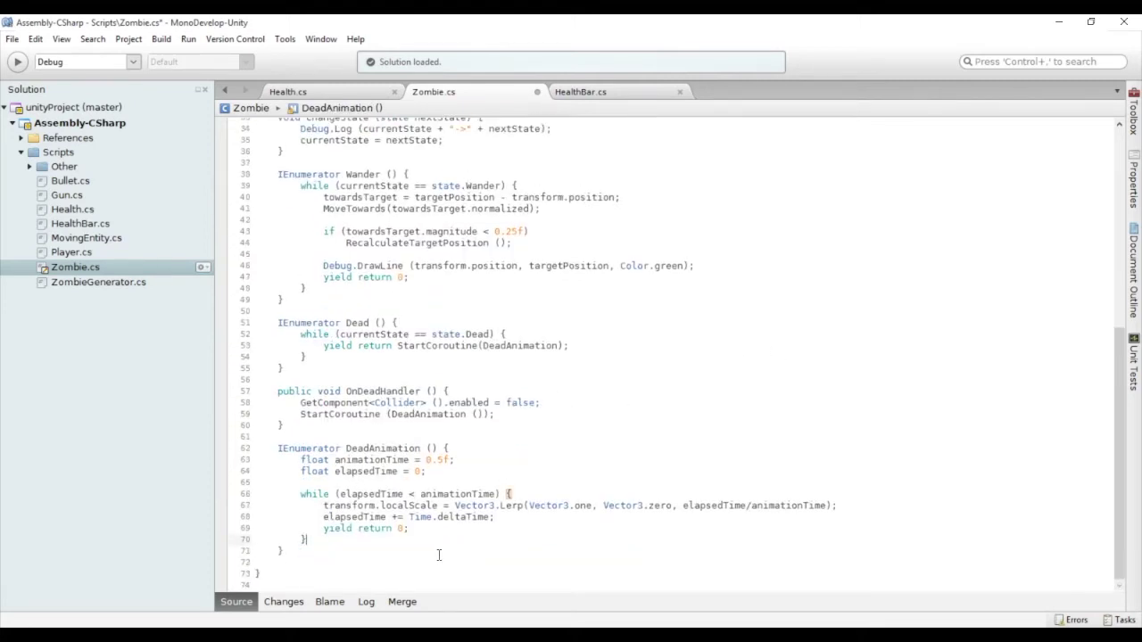
left_click(575, 345)
key("Return")
type("Destroy (gameObject);")
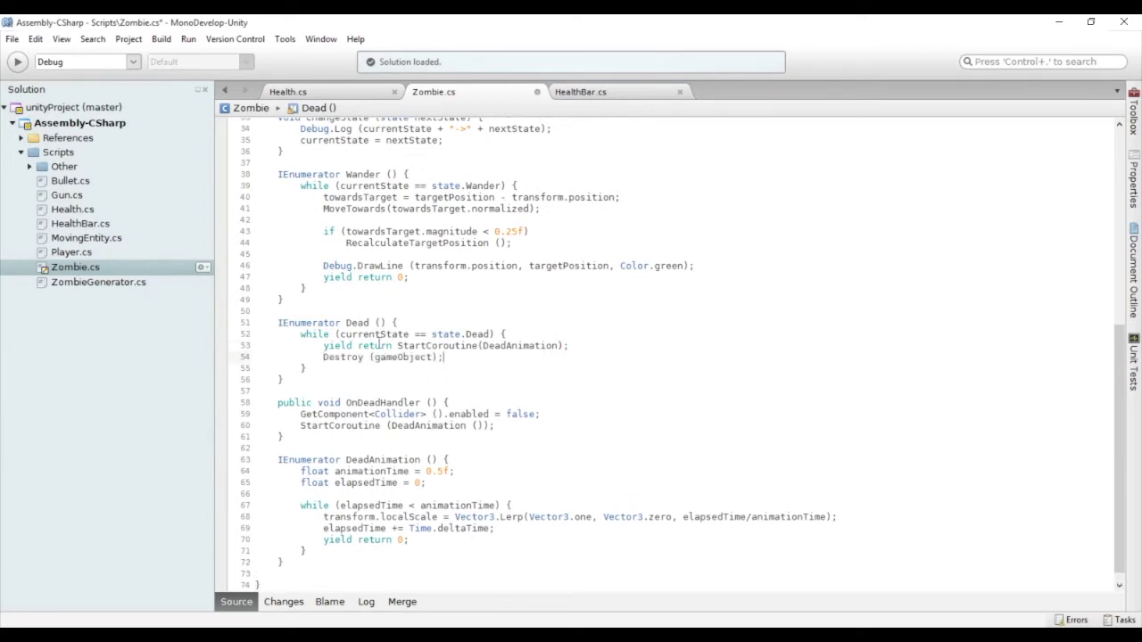
Step: Replace OnDeadHandler's StartCoroutine call with ChangeState(state.Dead)
left_click(498, 425)
key("shift+Home")
type("ChangeState (state.Dead);")
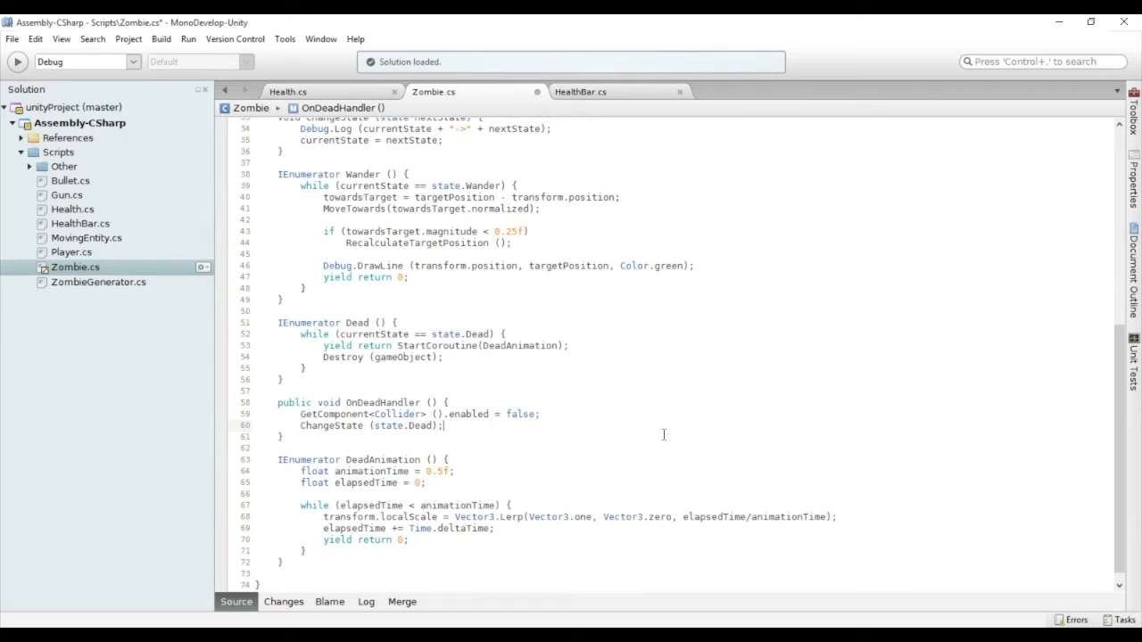
scroll(752, 344, "up", 2)
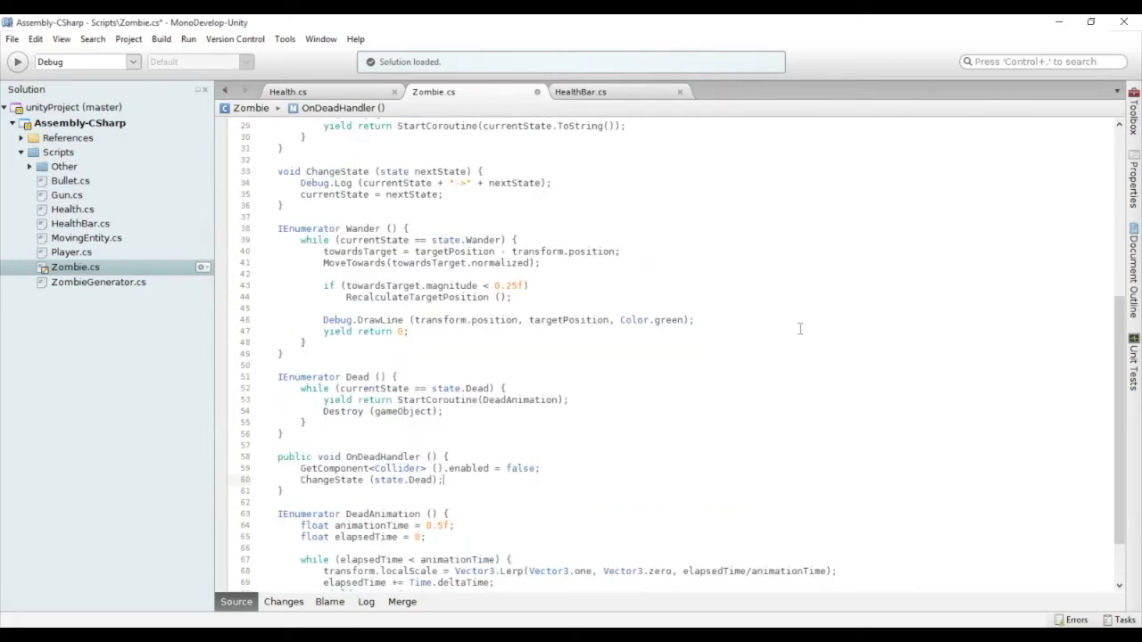
left_click(386, 365)
Step: Add an empty IEnumerator Chase() coroutine below Wander()
key("Return")
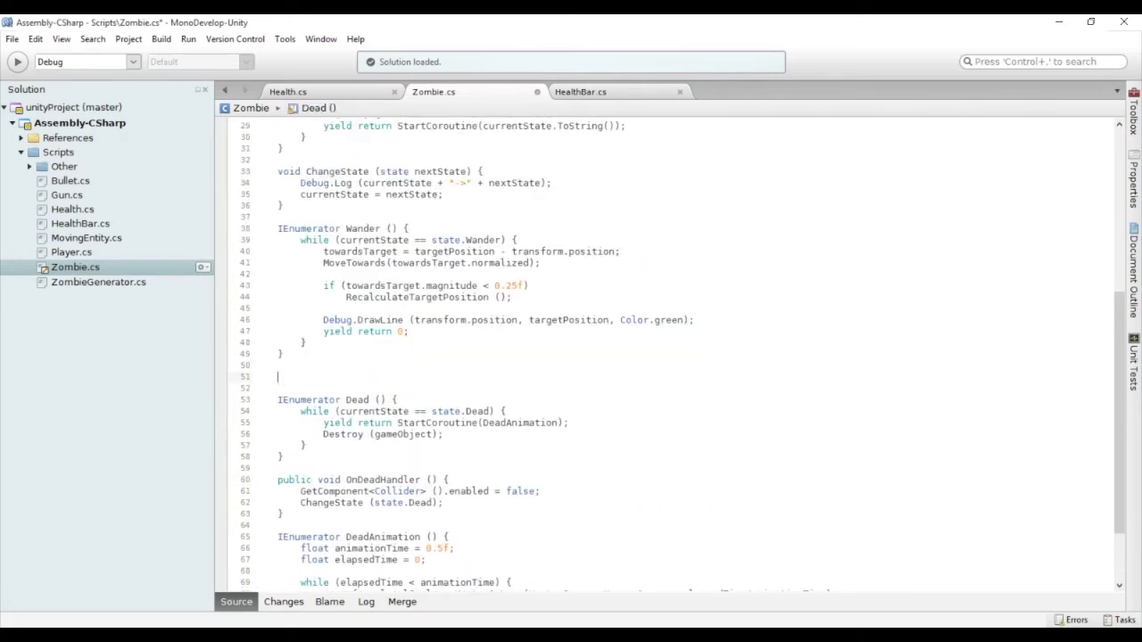
type("IE")
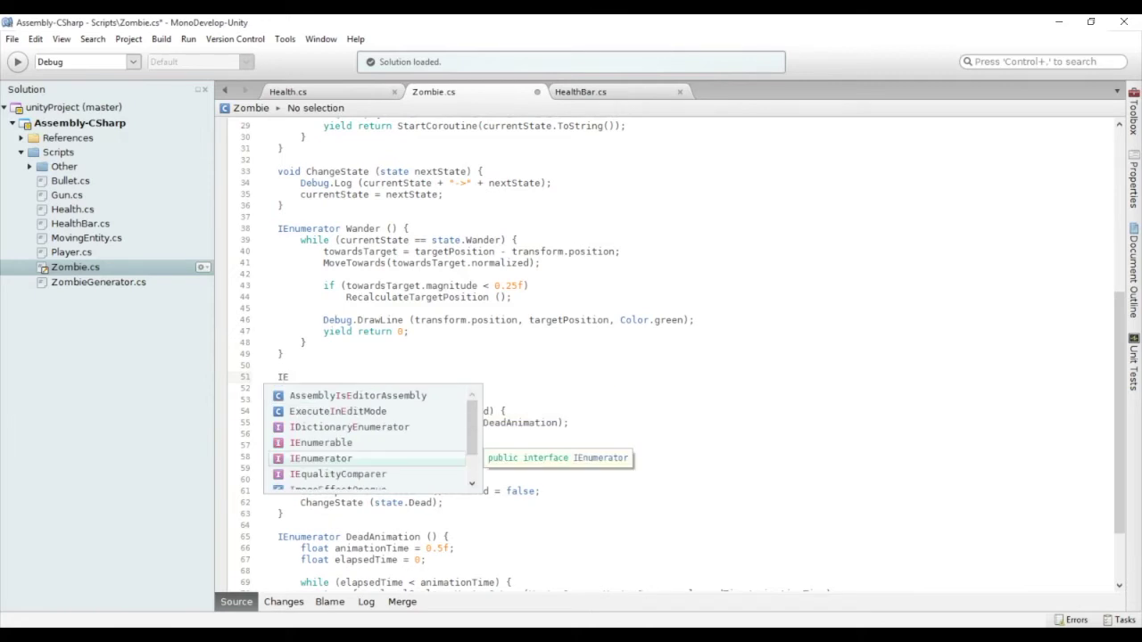
key("Return")
type("Chase () {")
key("Return")
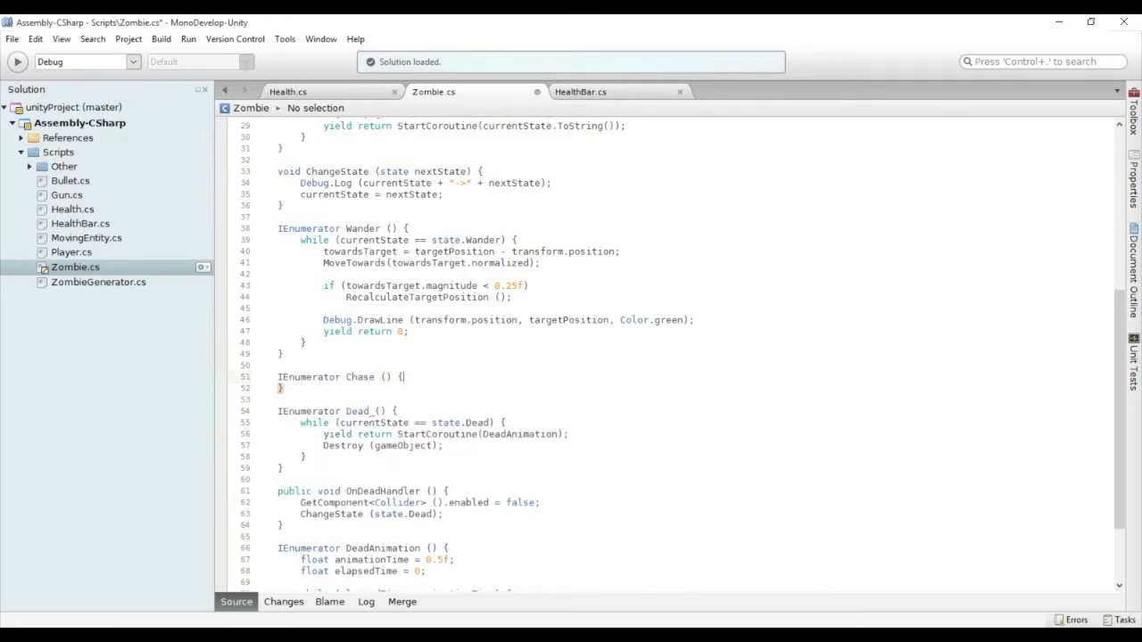
Step: Add Transform currentTarget and float maxChaseDistance fields under wanderRadious
scroll(442, 371, "down", 3)
scroll(442, 370, "up", 8)
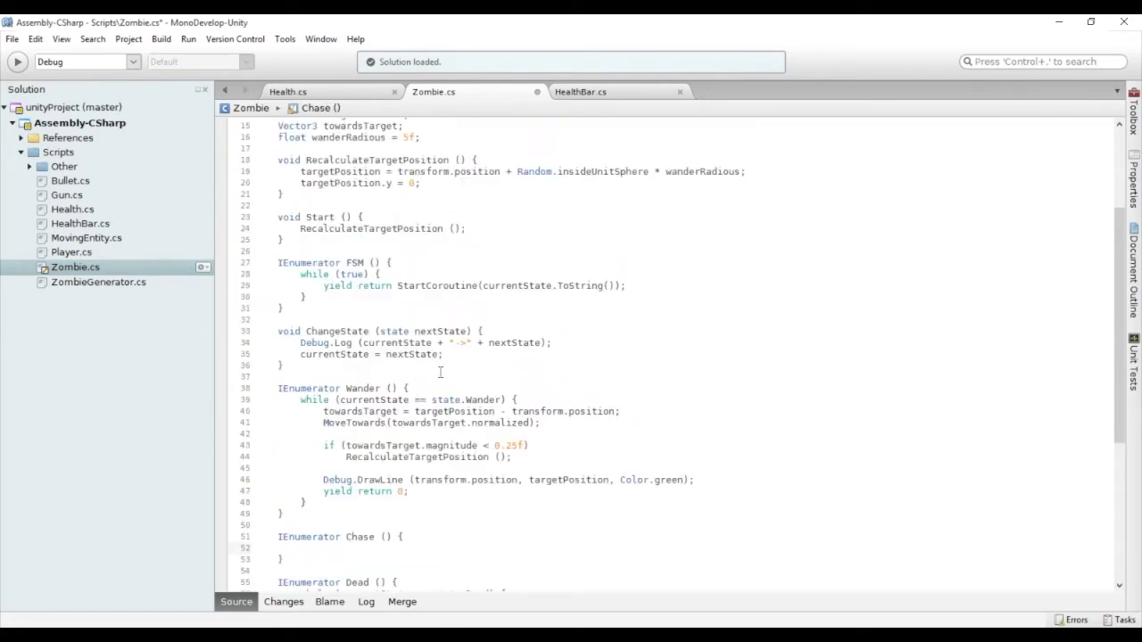
scroll(437, 339, "up", 1)
scroll(426, 208, "up", 2)
left_click(441, 250)
key("Return")
key("Return")
type("Transform currentTarget;")
key("Return")
type("float maxChaseDistance")
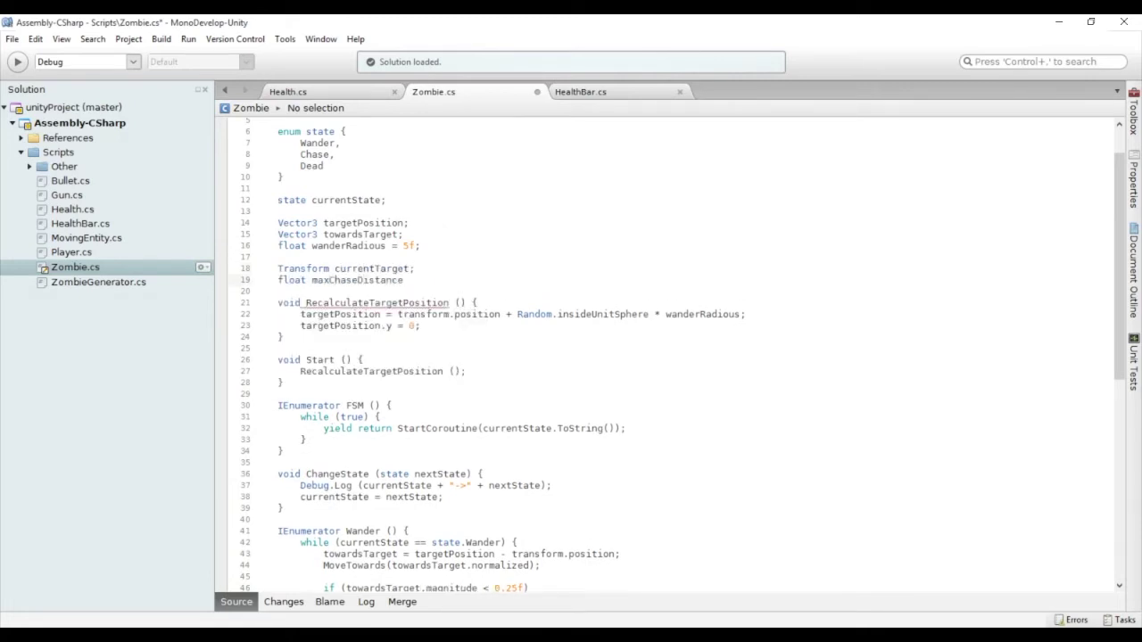
Step: Start Chase's while loop condition with 'currentState == state.'
scroll(504, 266, "down", 5)
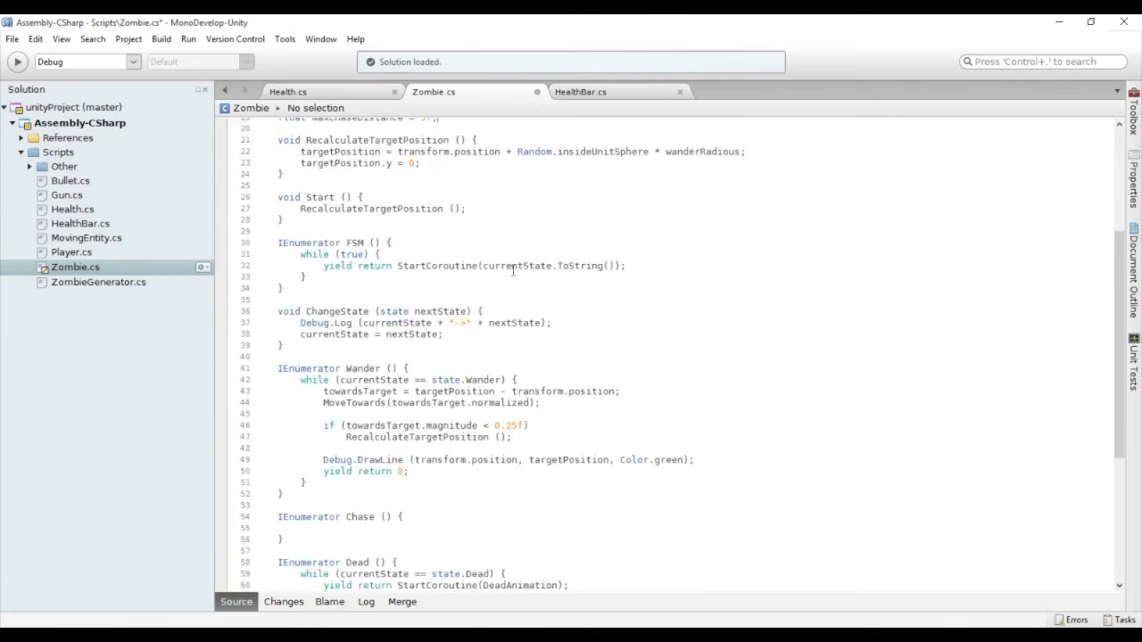
scroll(513, 270, "down", 3)
left_click(404, 420)
type("while (currentState ==")
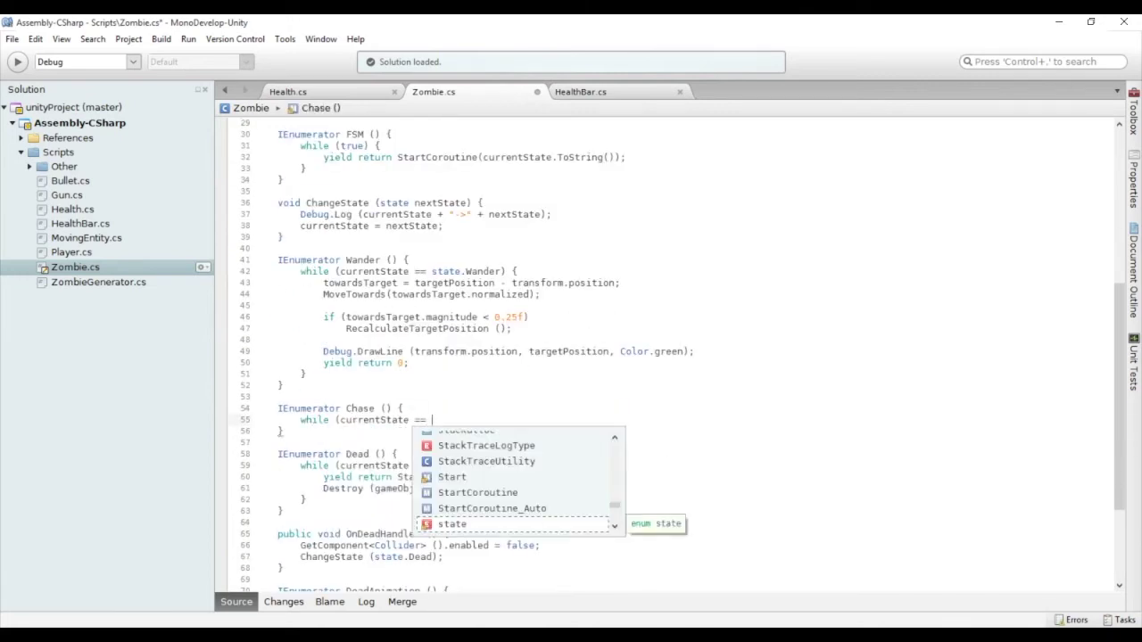
type(" state.")
Step: Open the Chase while-loop body with a yield return 0; statement
key("Return")
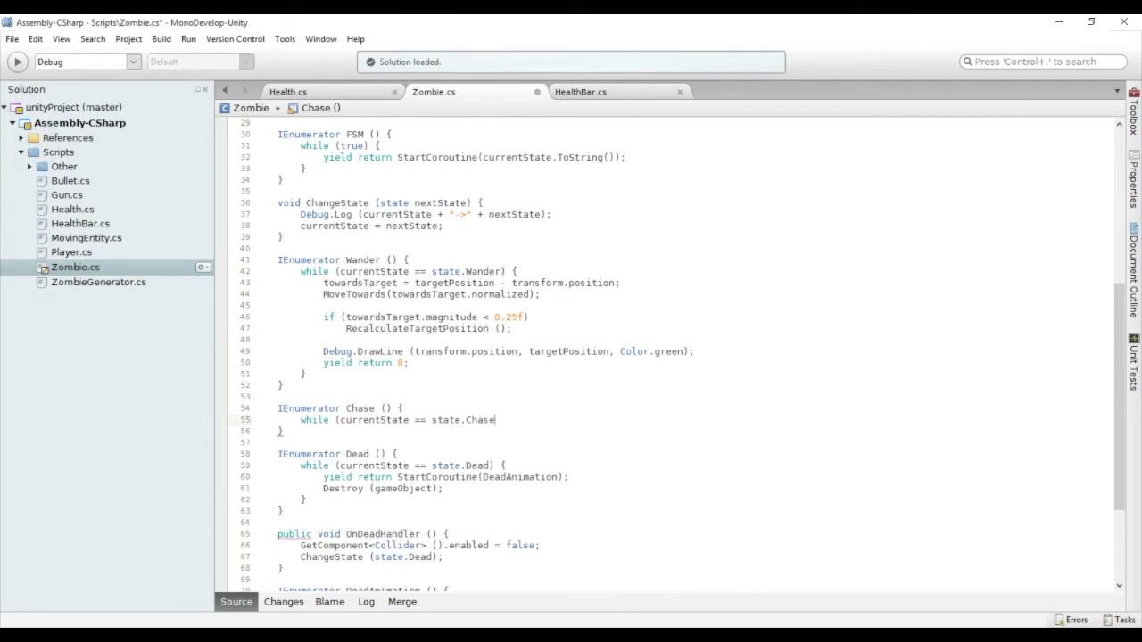
type("{")
key("Return")
type("yield return 0;")
Step: In the Chase loop, compute towardsTarget from currentTarget.position minus transform.position
left_click(513, 420)
key("Return")
key("Return")
key("Up")
type("tow")
key("Return")
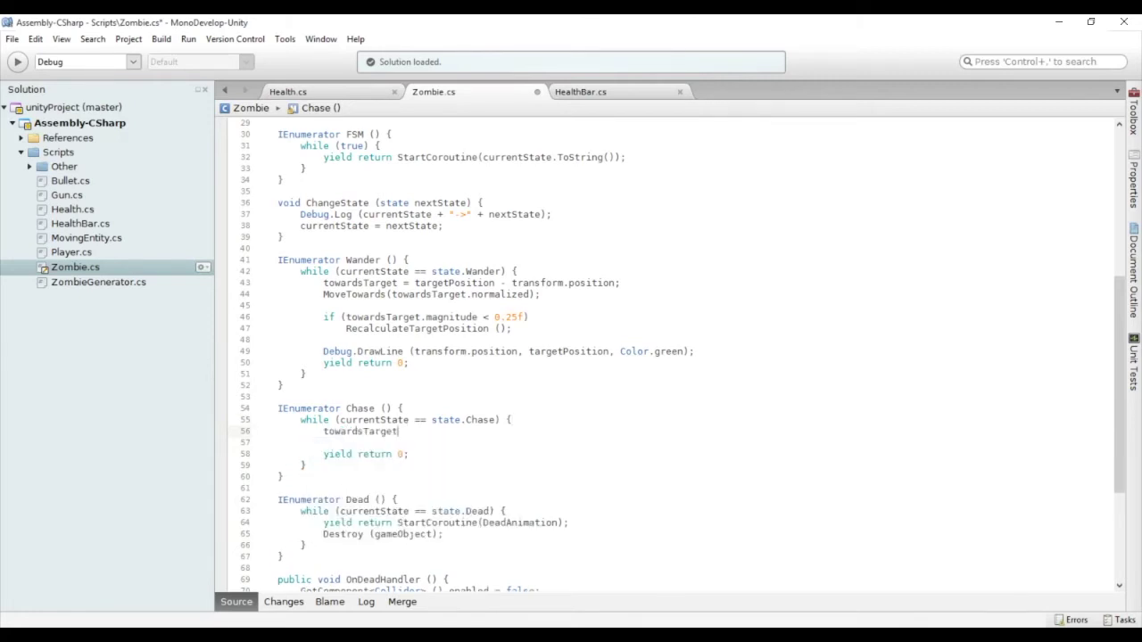
type(" = cur")
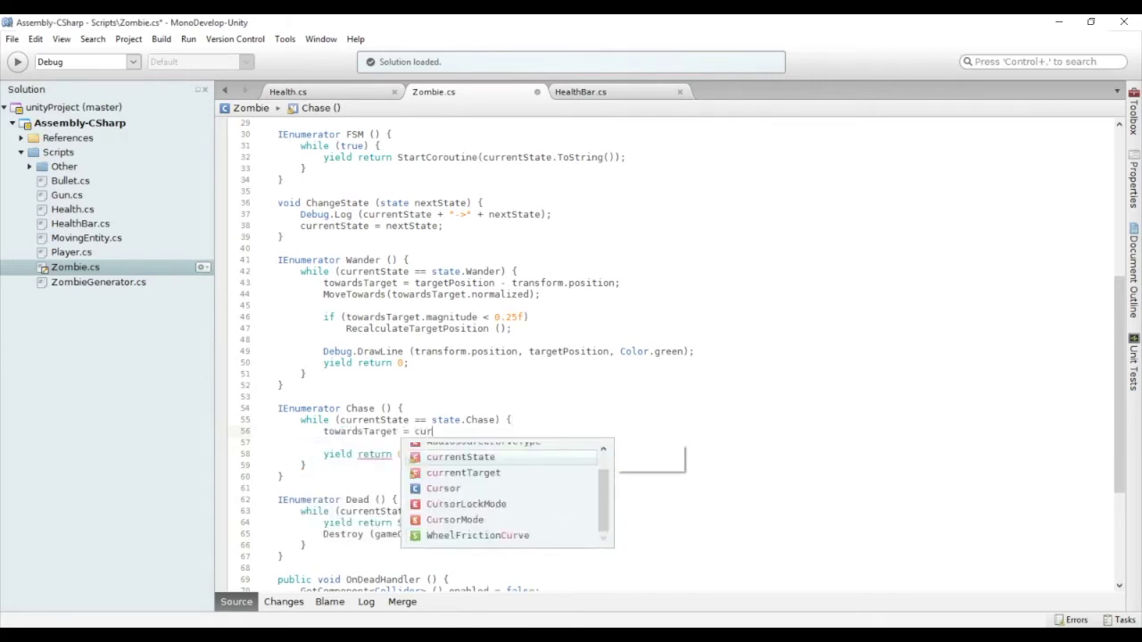
key("Return")
type("posi")
key("Return")
type("transform.position;")
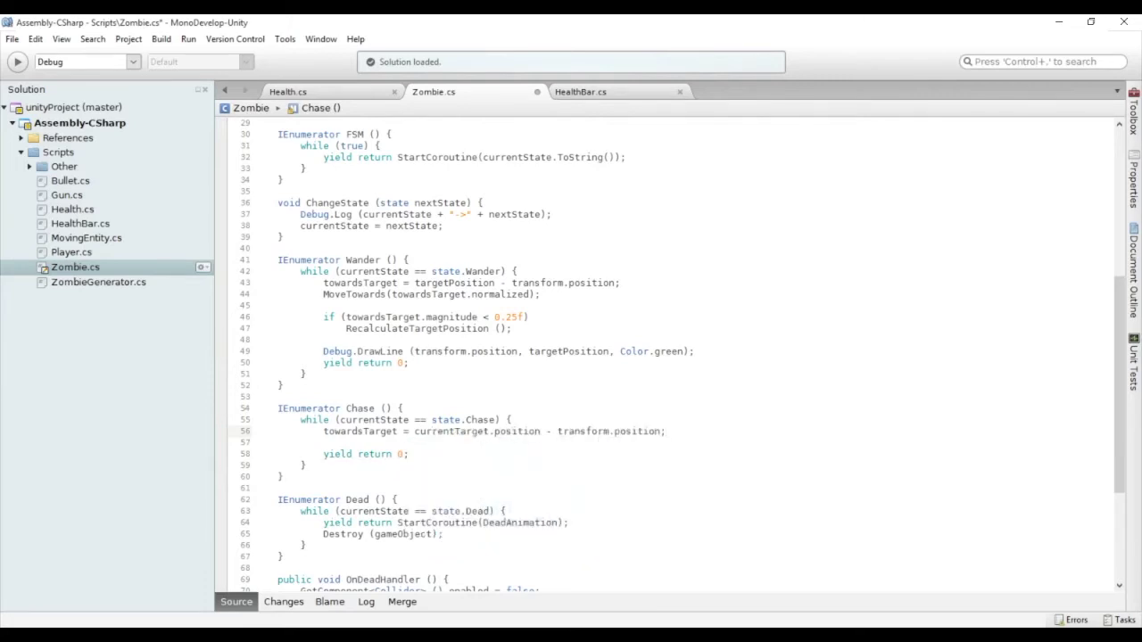
Step: Add a MoveTowards(towardsTarget) call in the Chase loop
key("Return")
type("Move")
key("Return")
type("(")
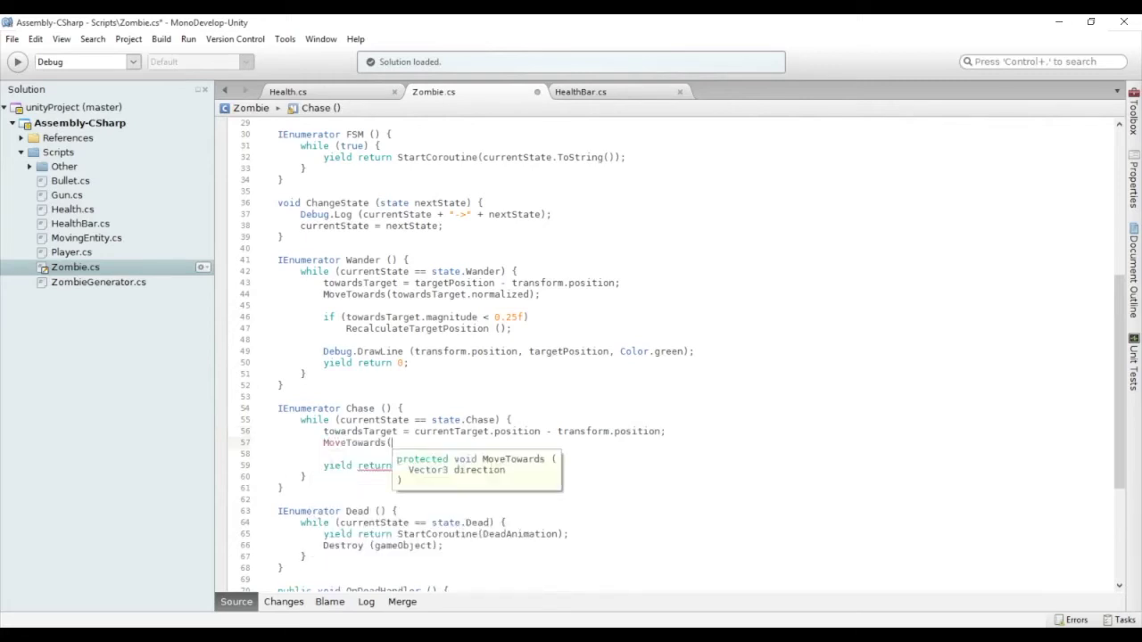
type("towardsTarget);")
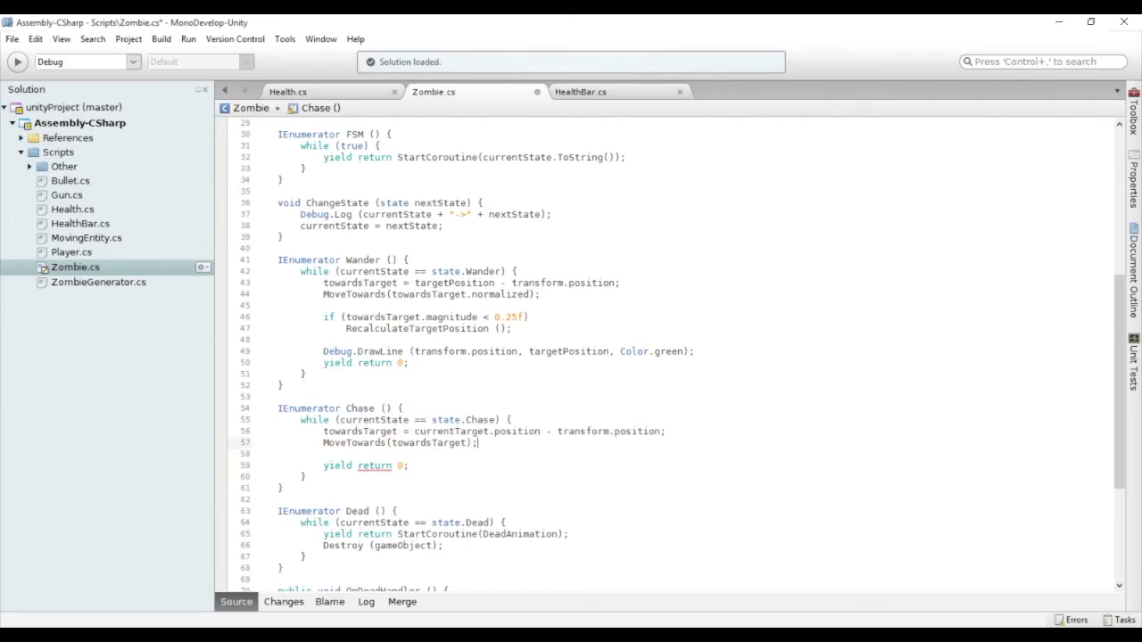
Step: Revert to Wander when towardsTarget.magnitude exceeds maxChaseDistance, then save Zombie.cs
key("Return")
key("Return")
type("if (towa")
key("Return")
type(".m")
key("Return")
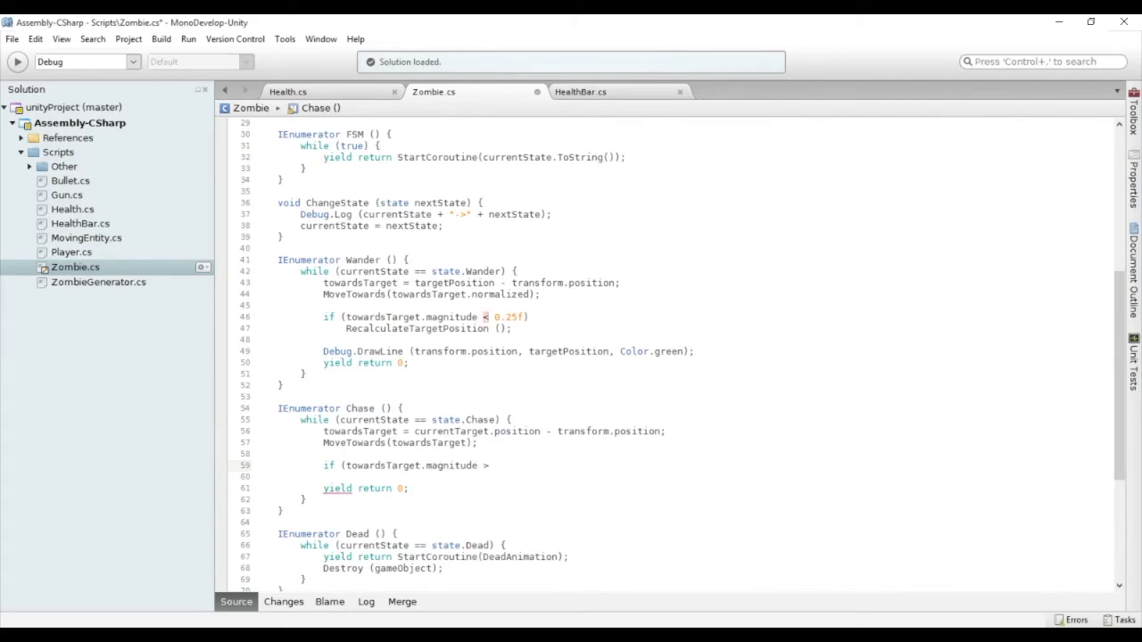
type(" max")
key("Return")
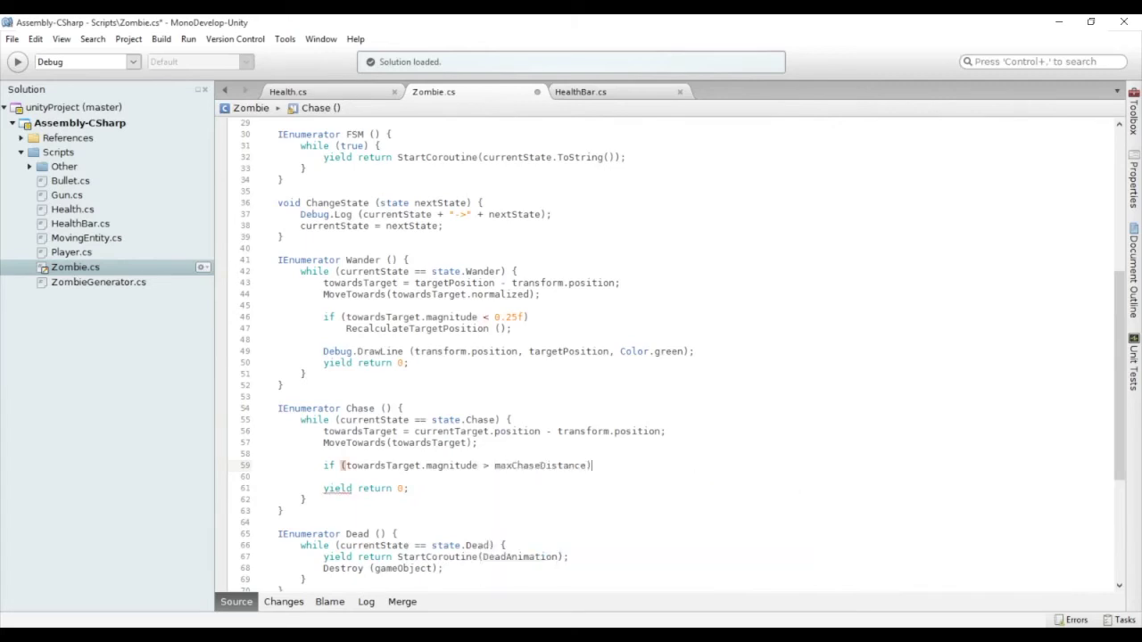
key("Return")
type("Chan")
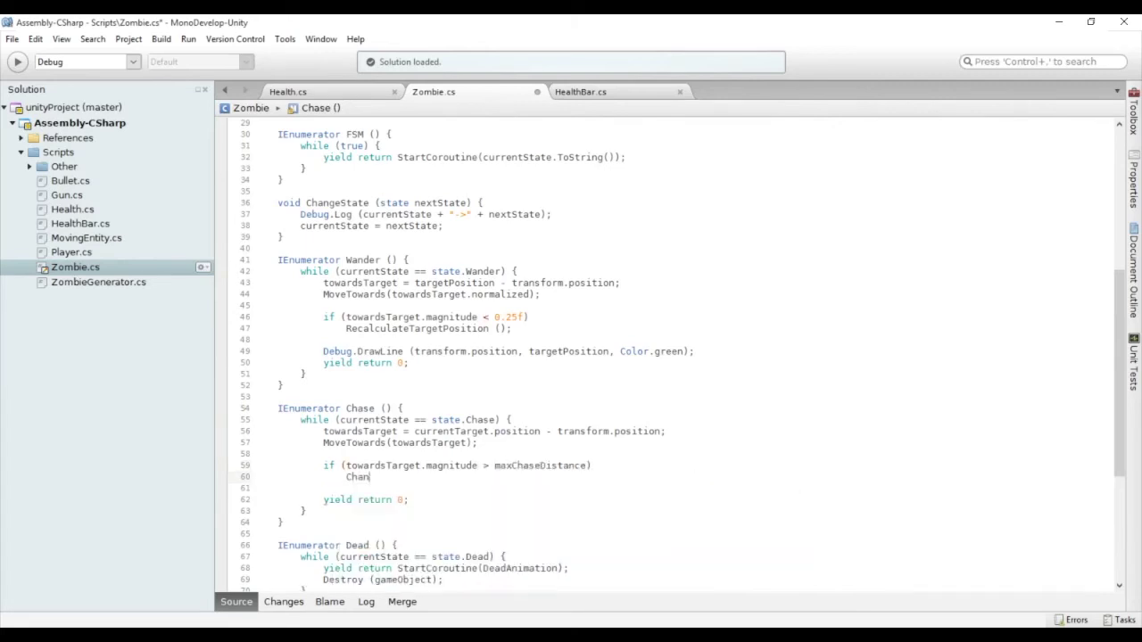
type("geState(")
type("state.")
key("Down")
key("Down")
key("Return")
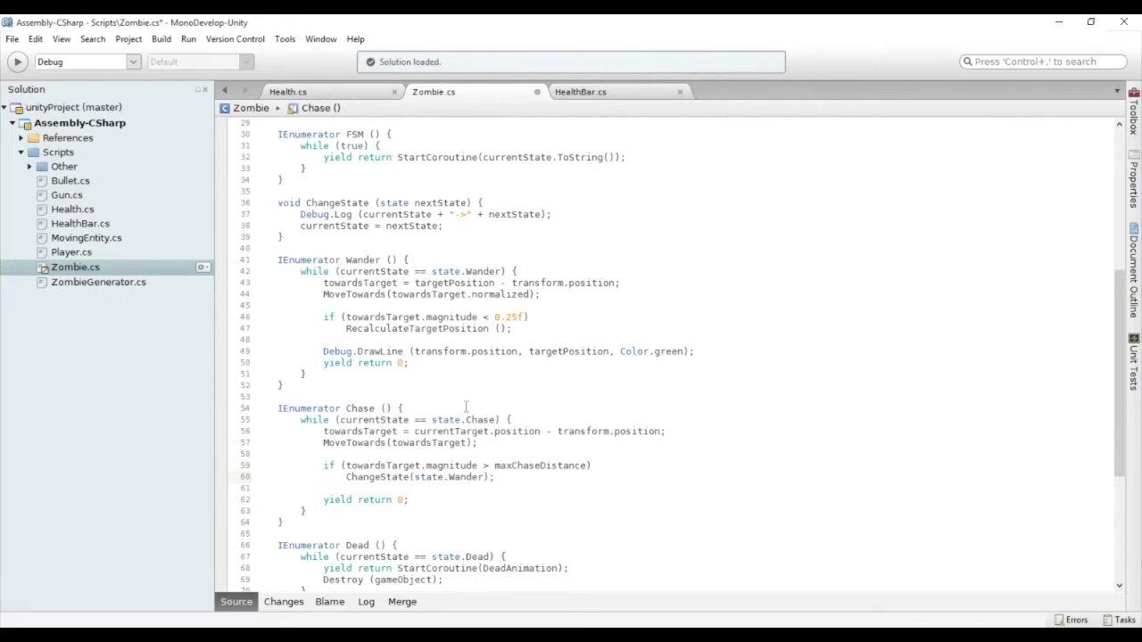
key("ctrl+s")
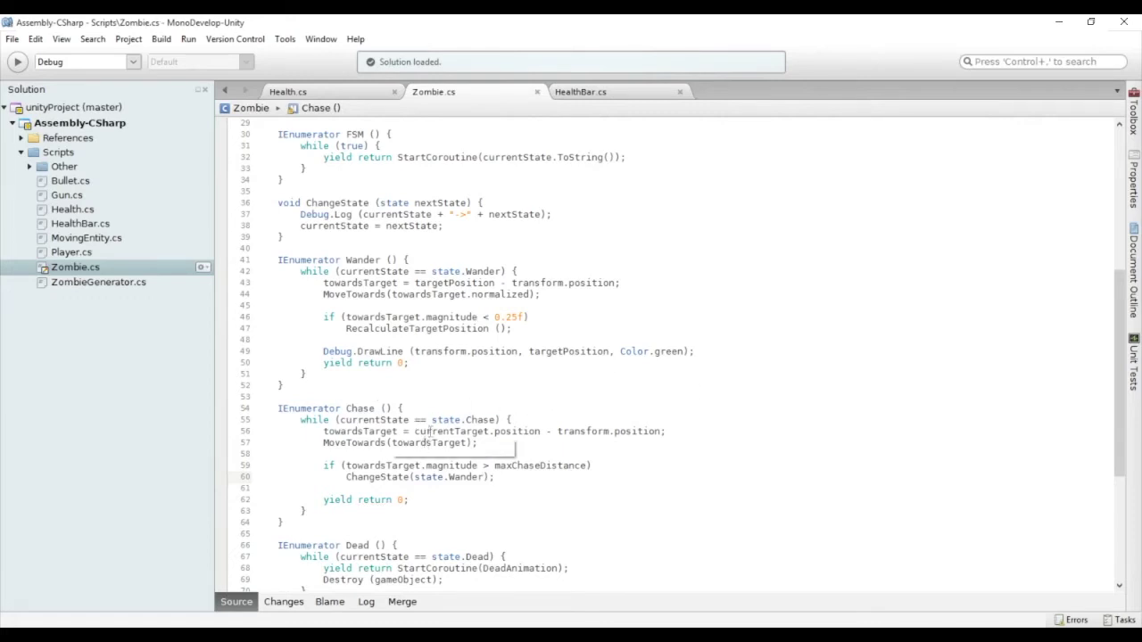
Step: Make Dead call DeadAnimation() with parentheses, save, and return to Unity
scroll(453, 482, "down", 6)
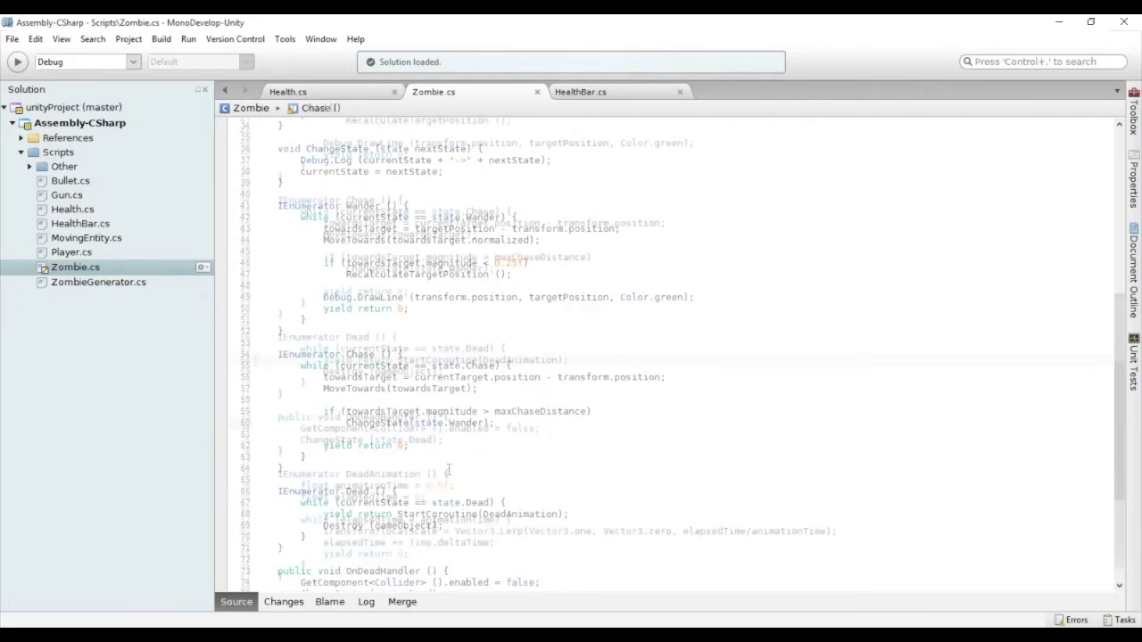
left_click(564, 360)
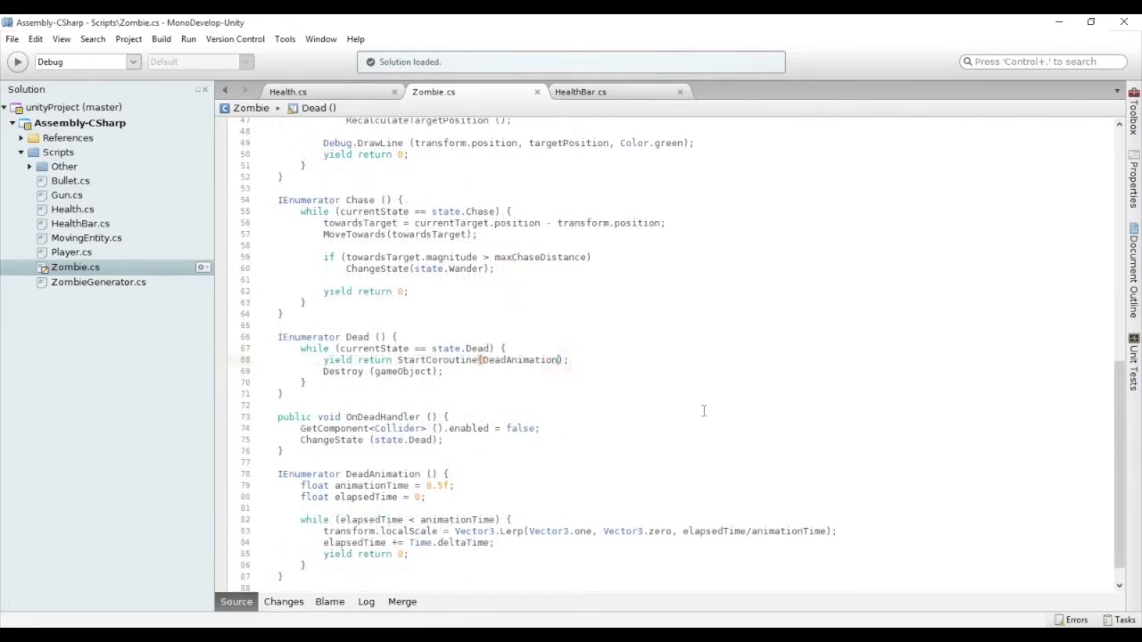
type("()")
left_click(685, 362)
key("ctrl+s")
key("alt+Tab")
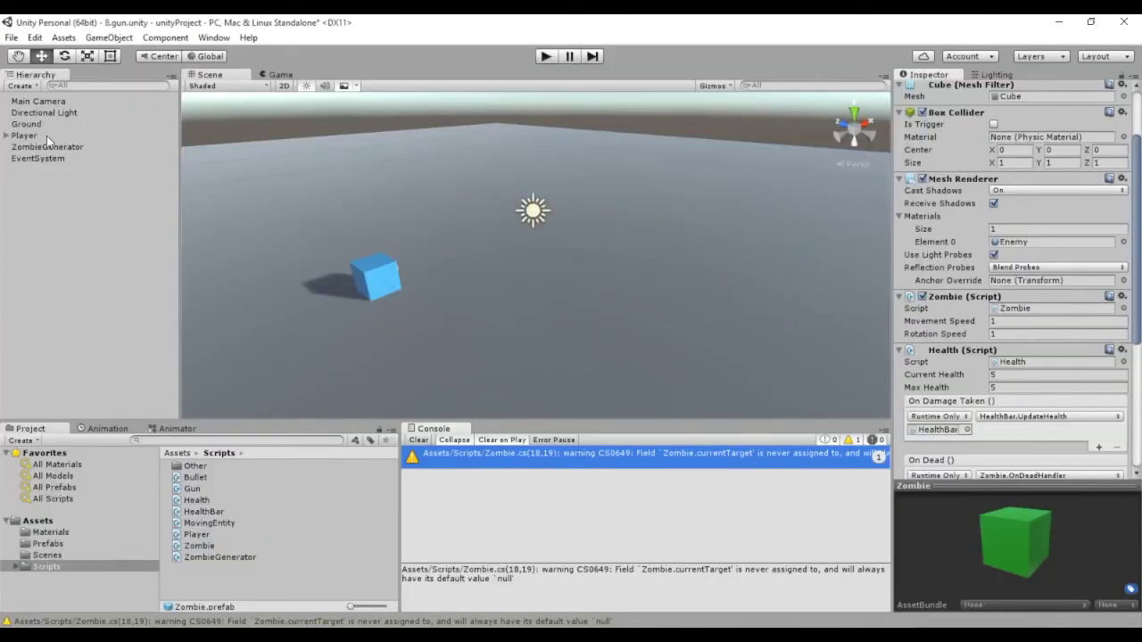
Step: Give the Player object the Player tag
left_click(46, 136)
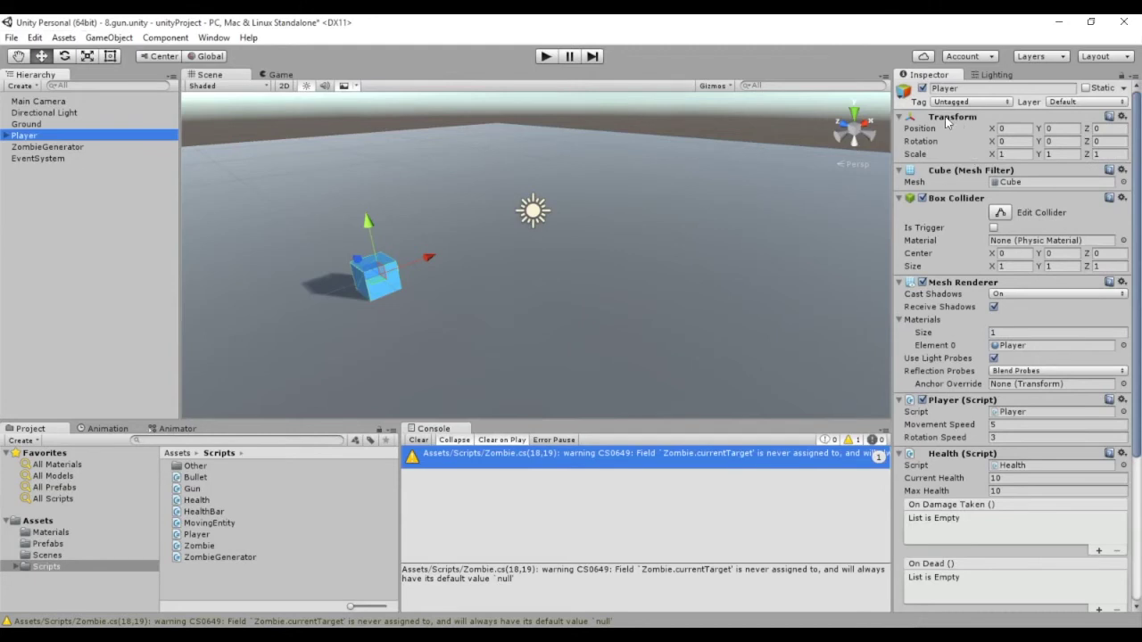
left_click(958, 103)
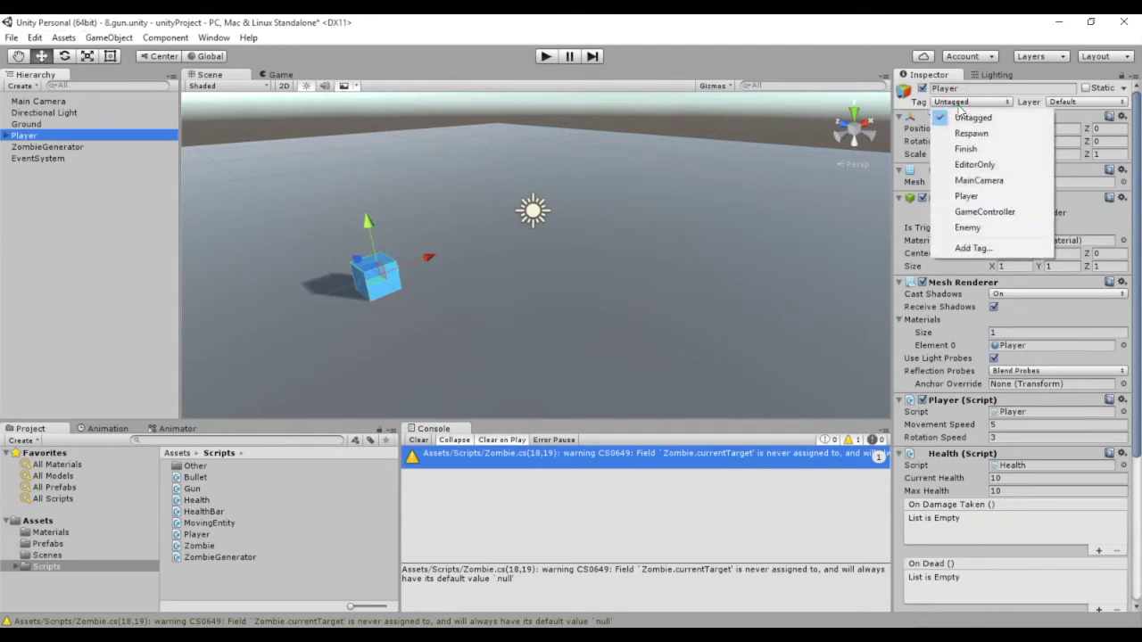
left_click(988, 196)
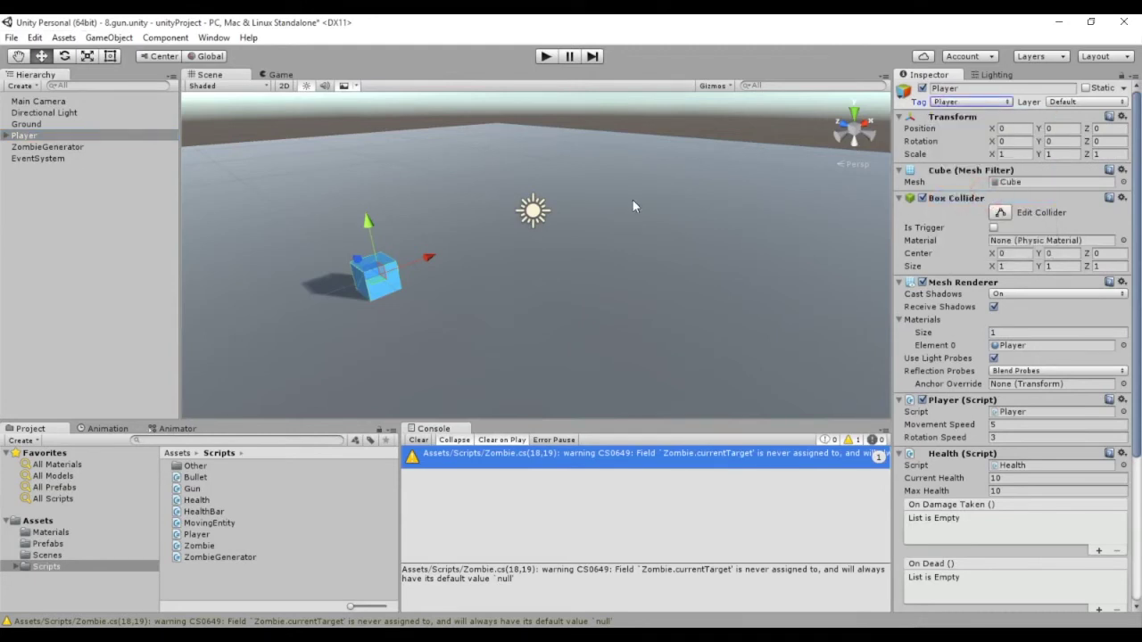
Step: Place a Zombie prefab in the scene and add an empty child object under it
left_click(61, 545)
left_click_drag(198, 493, 88, 179)
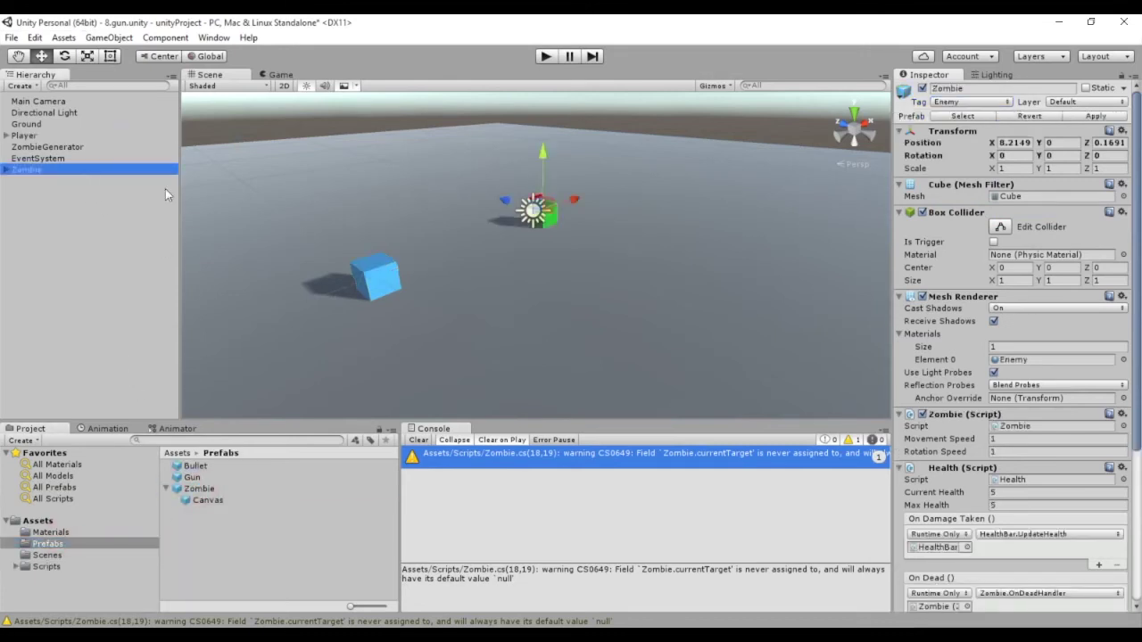
left_click(109, 38)
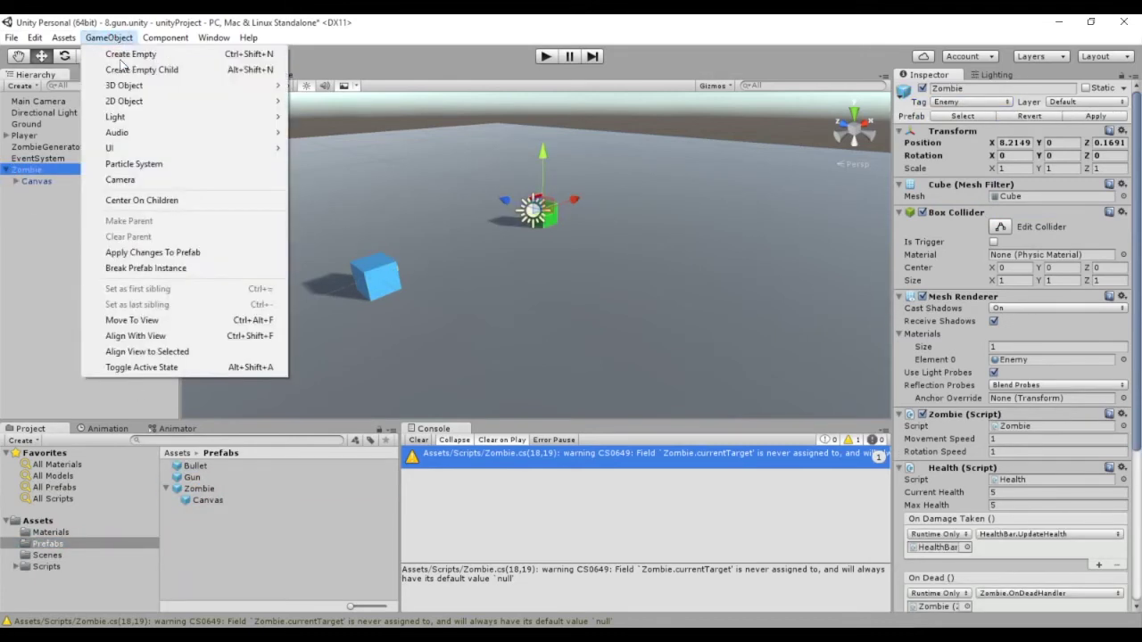
left_click(124, 77)
key("F2")
Step: Name the child PlayerSensor and give it a trigger Sphere Collider with radius 4
type("Pl")
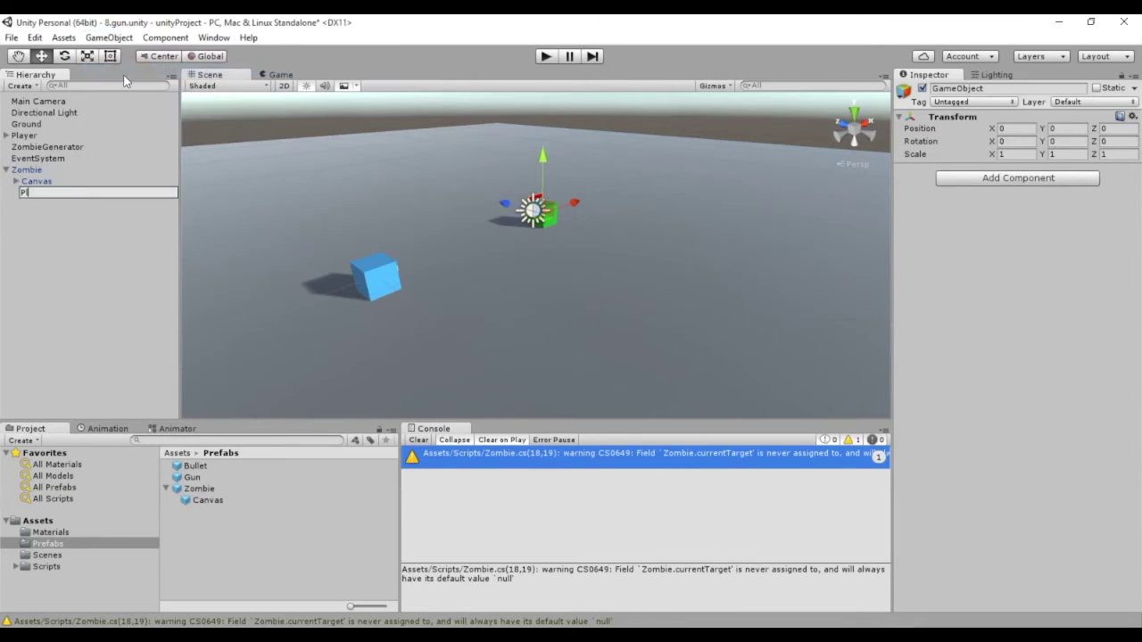
type("sor")
key("Return")
left_click(1017, 177)
type("sphere")
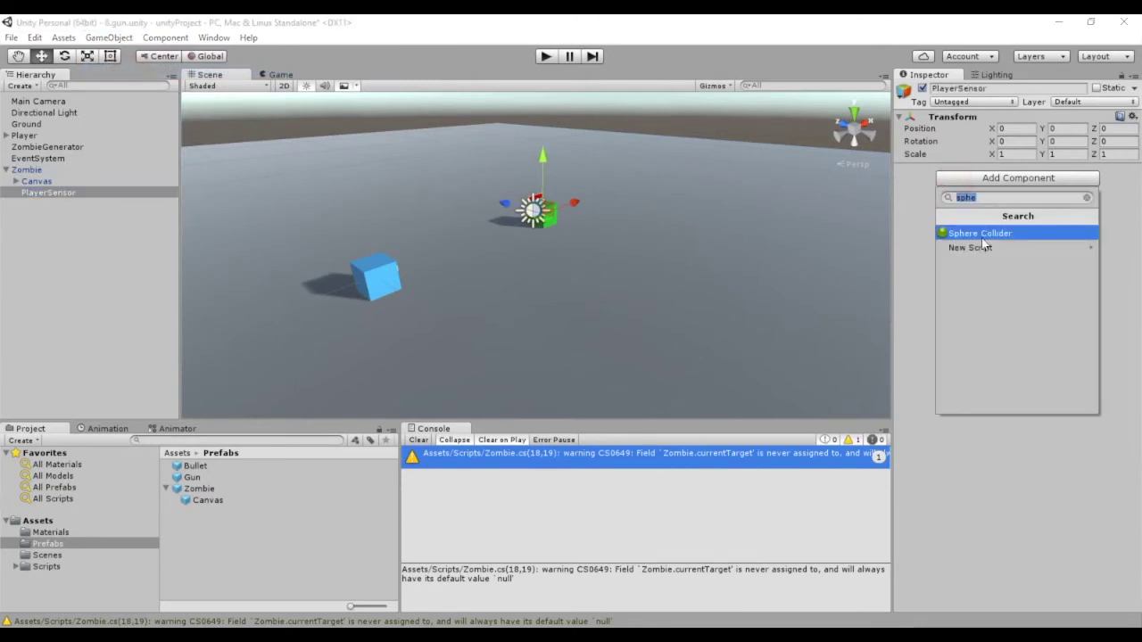
key("Return")
left_click(993, 200)
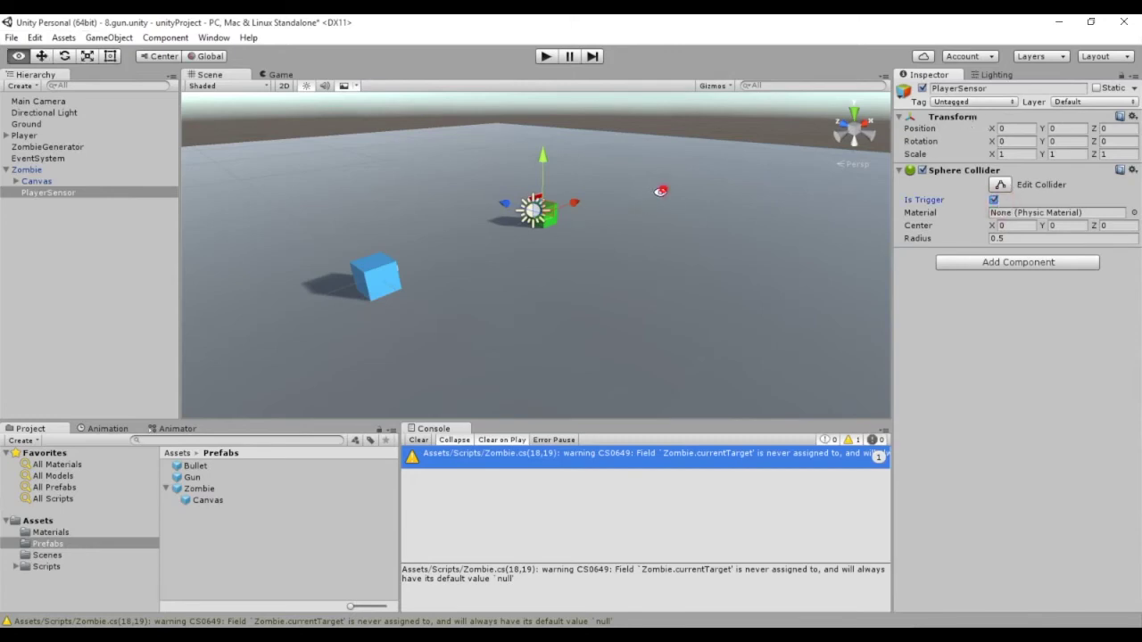
left_click_drag(629, 240, 802, 243, "alt")
left_click_drag(927, 242, 1014, 230)
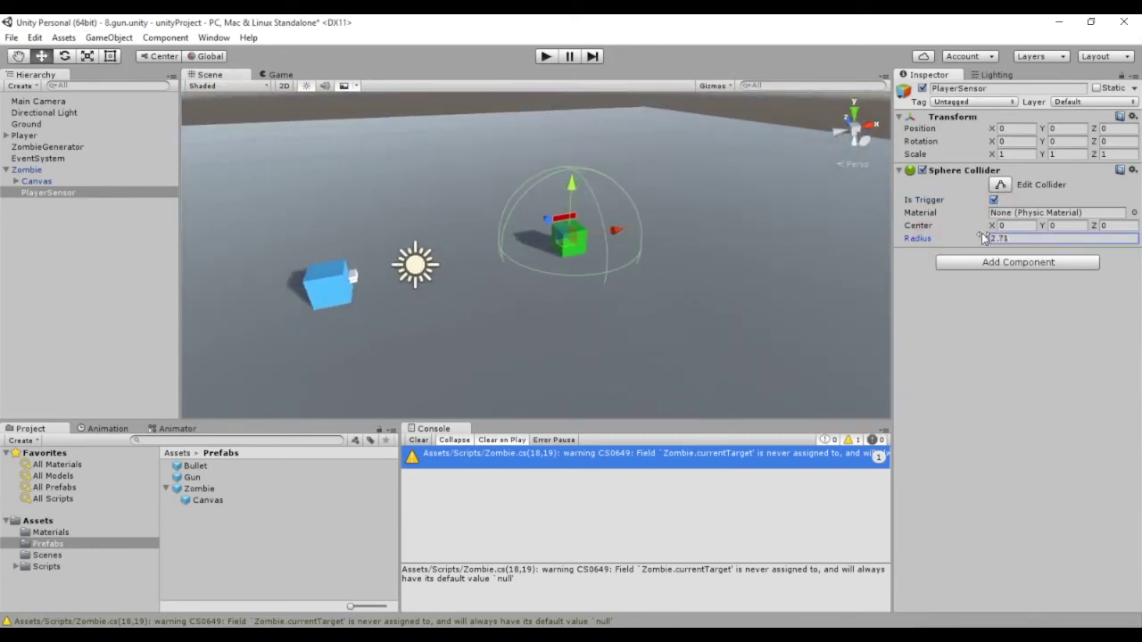
type("4")
key("Return")
mouse_move(667, 259)
left_mouse_down("alt")
mouse_move(618, 273)
mouse_move(582, 226)
left_mouse_up("alt")
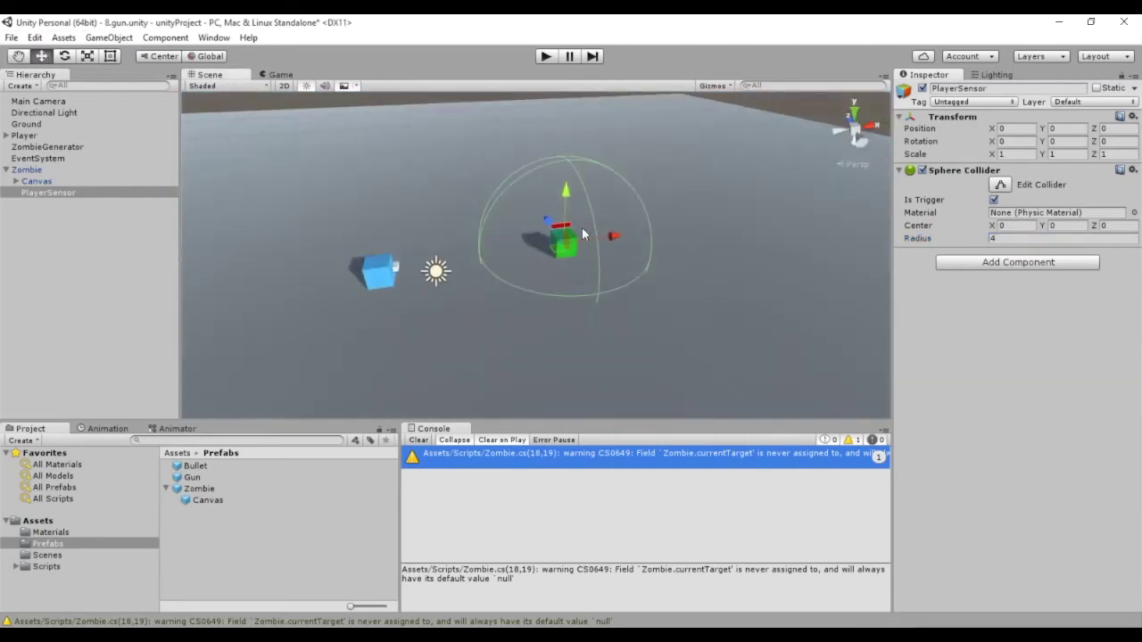
Step: Select Zombie, return to Zombie.cs, and start an OnTriggerEnter (Collider other) handler below Dead
left_click(36, 170)
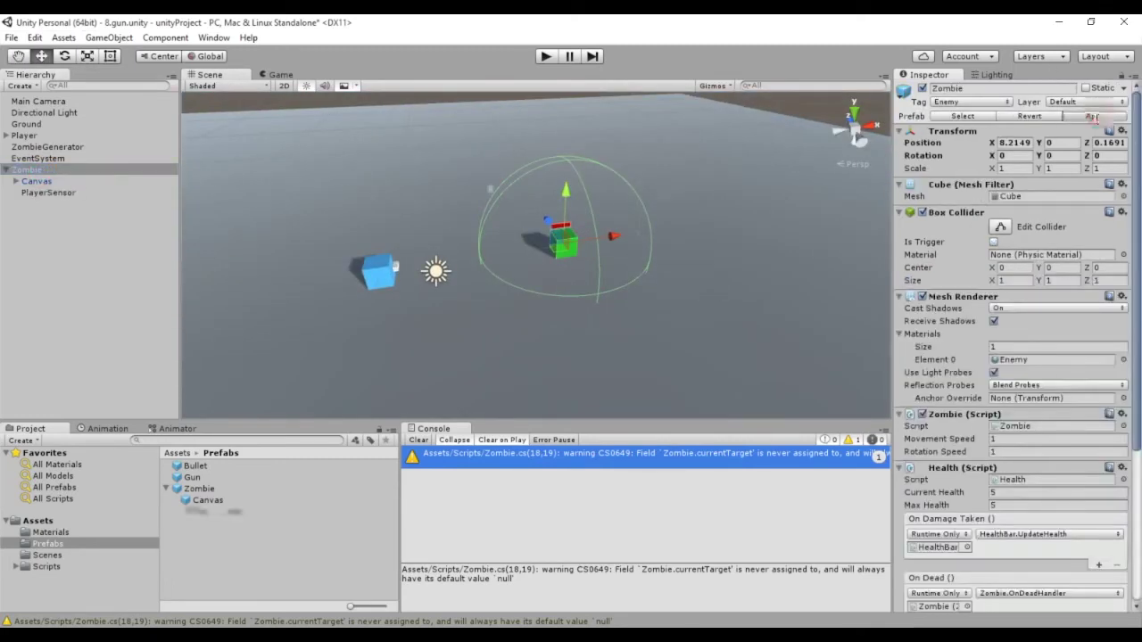
key("alt+Tab")
left_click(378, 398)
key("Return")
key("Return")
type("void OnTriggerEnter (Collider other")
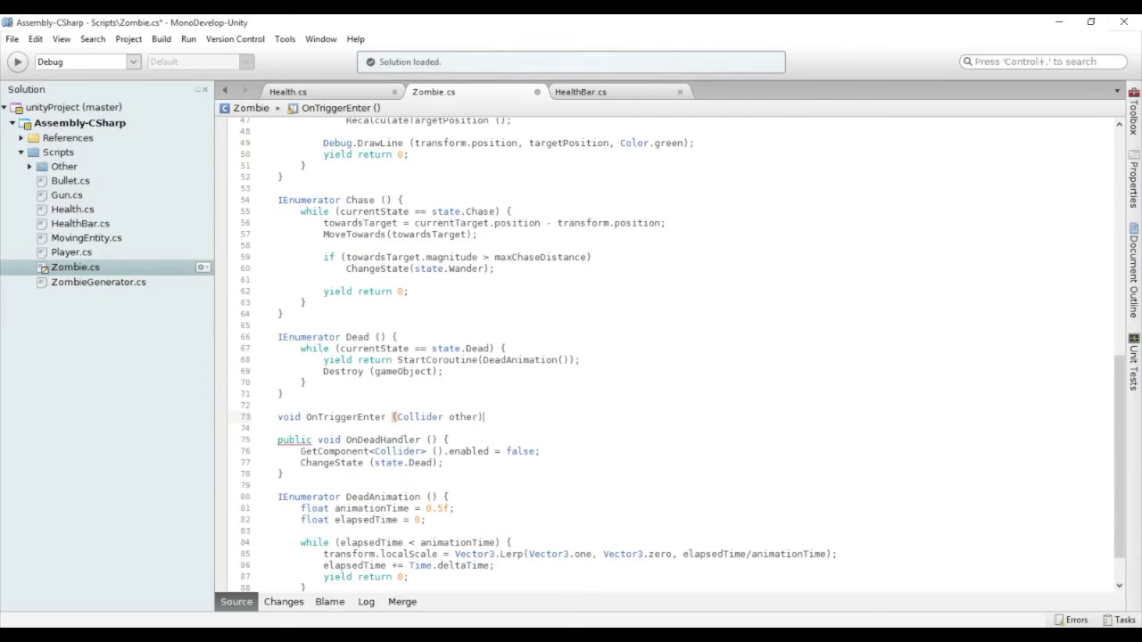
type(" {")
Step: For Player-tagged colliders, set currentTarget = other.transform and call ChangeState(state.), then save
key("Return")
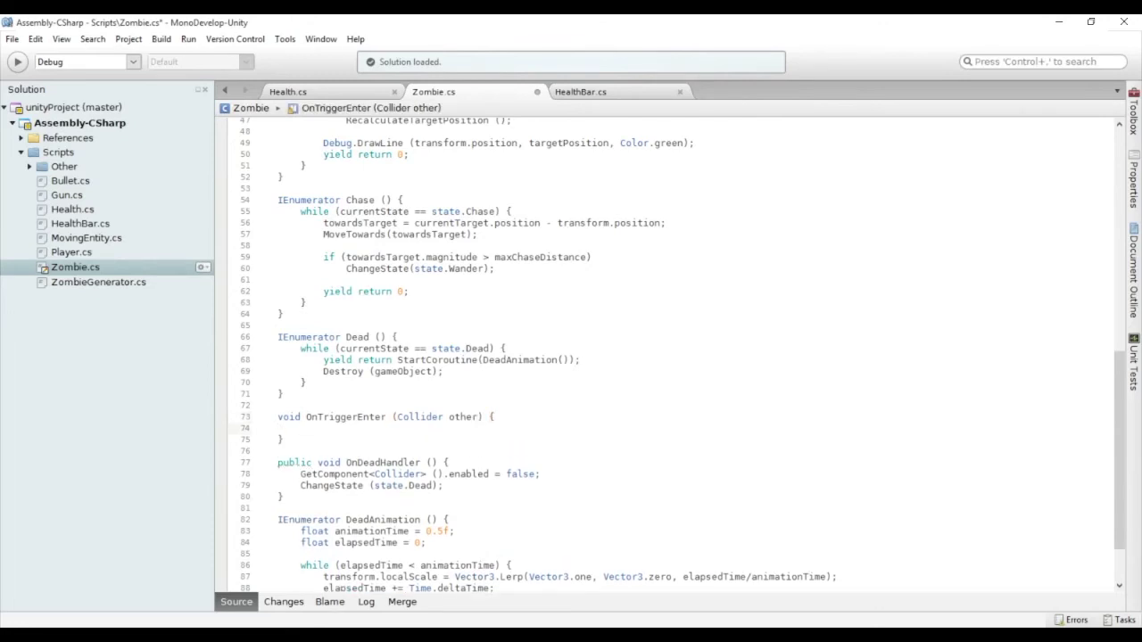
type("if (other.CompareTag(\"Player\")")
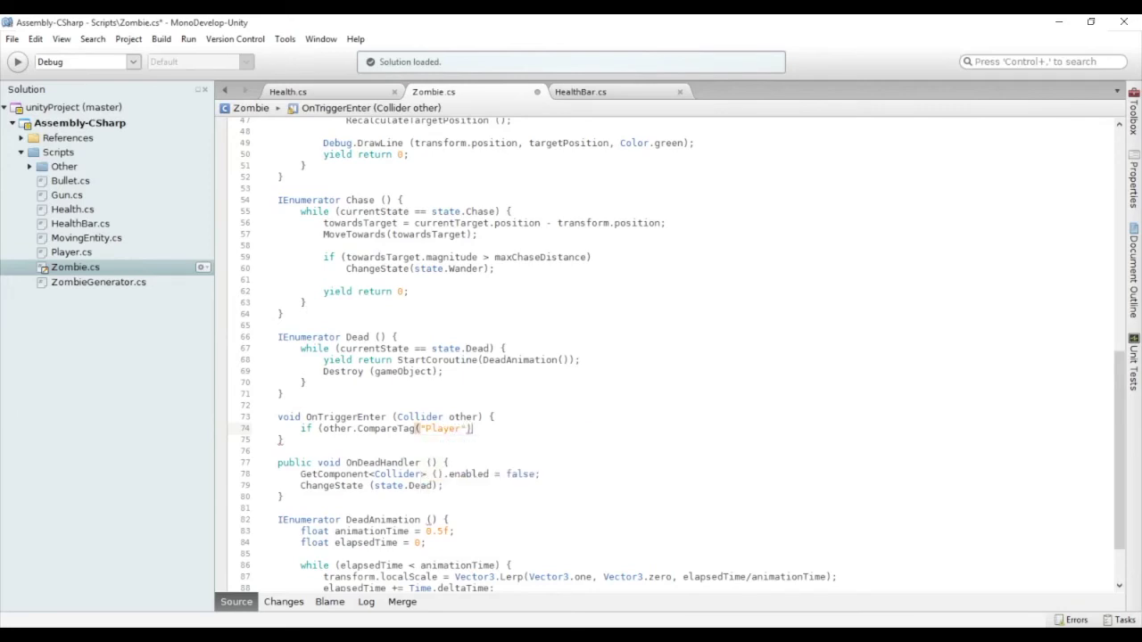
type(")")
key("Return")
type("{")
key("Return")
type("cur")
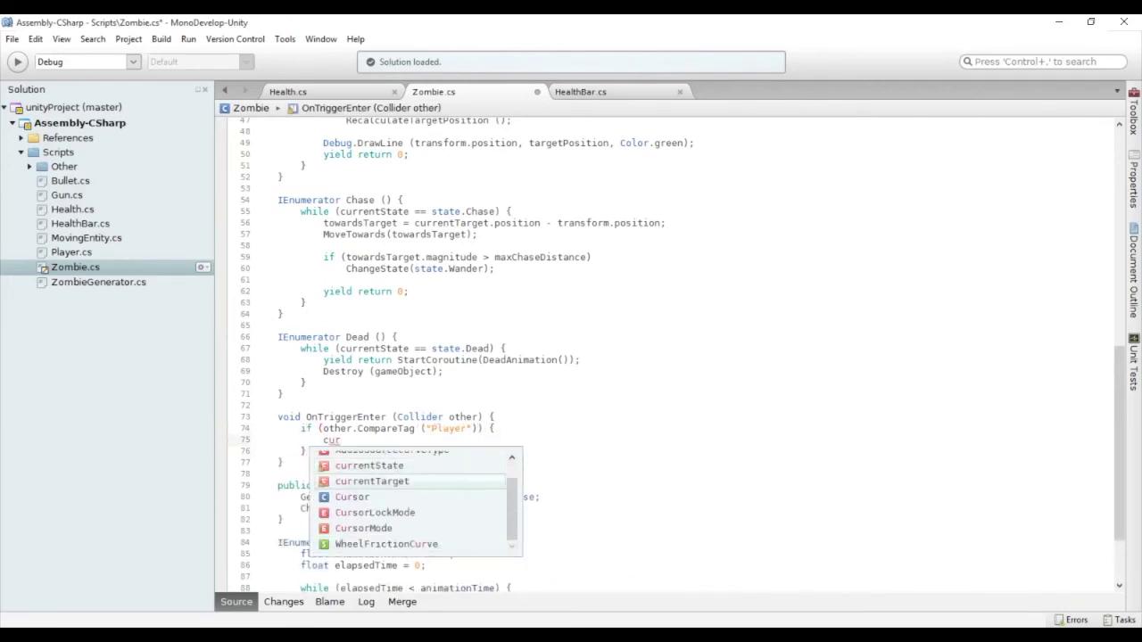
type("rentTarget = other.transform;")
key("Return")
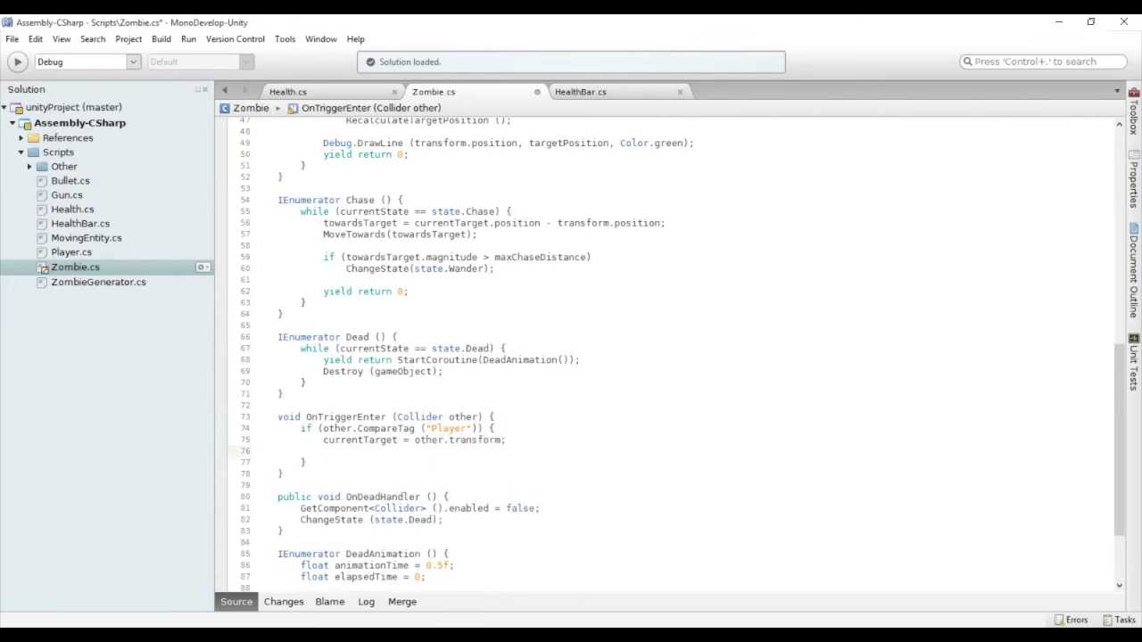
type("ChangeState(state.")
key("Escape")
key("ctrl+s")
Step: Add StartCoroutine (FSM ()); to Start(), save, and switch to Unity
scroll(486, 281, "up", 10)
left_click(485, 274)
key("Return")
type("StartCoroutine (FSM ());")
key("ctrl+s")
key("alt+Tab")
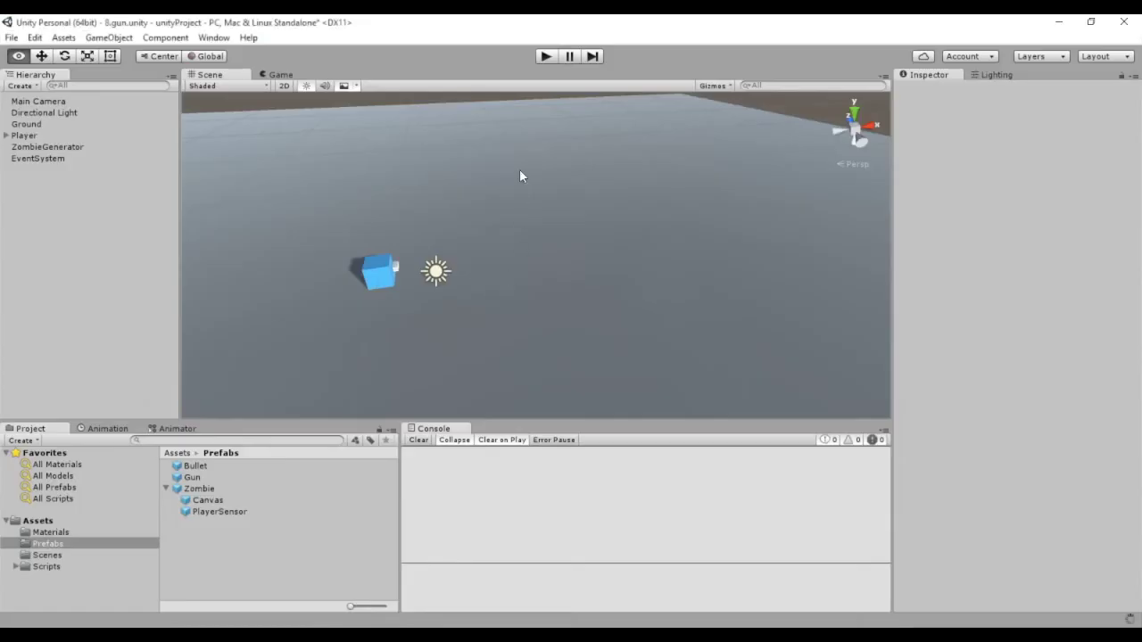
Step: Play-test the scene, inspecting a spawned zombie while Wander/Chase transitions log, then stop
left_click(544, 57)
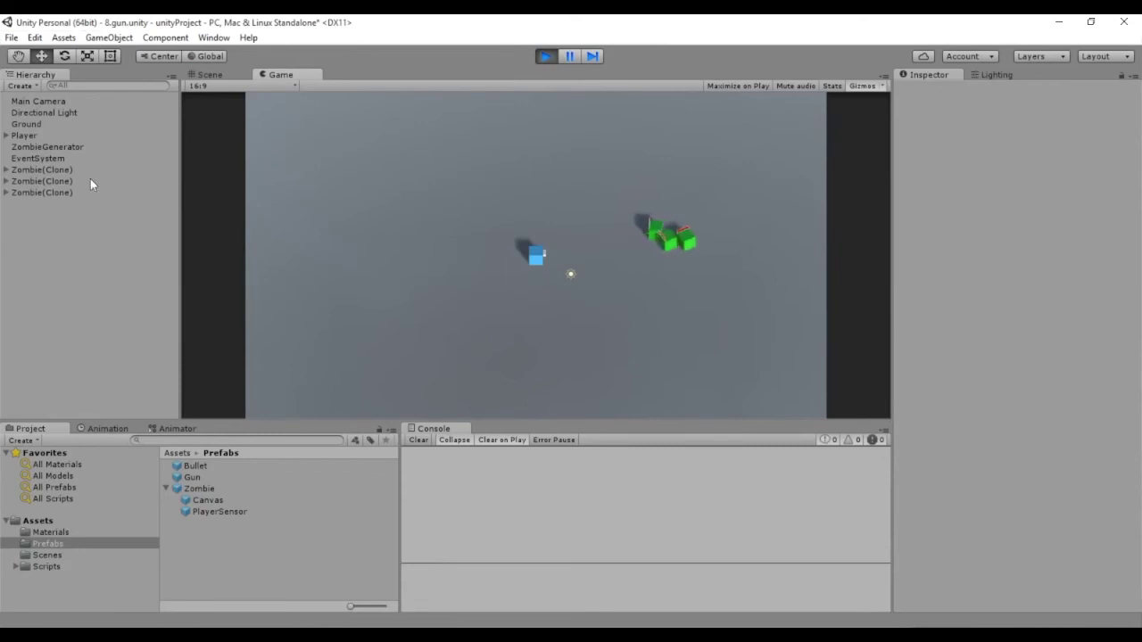
left_click(64, 170)
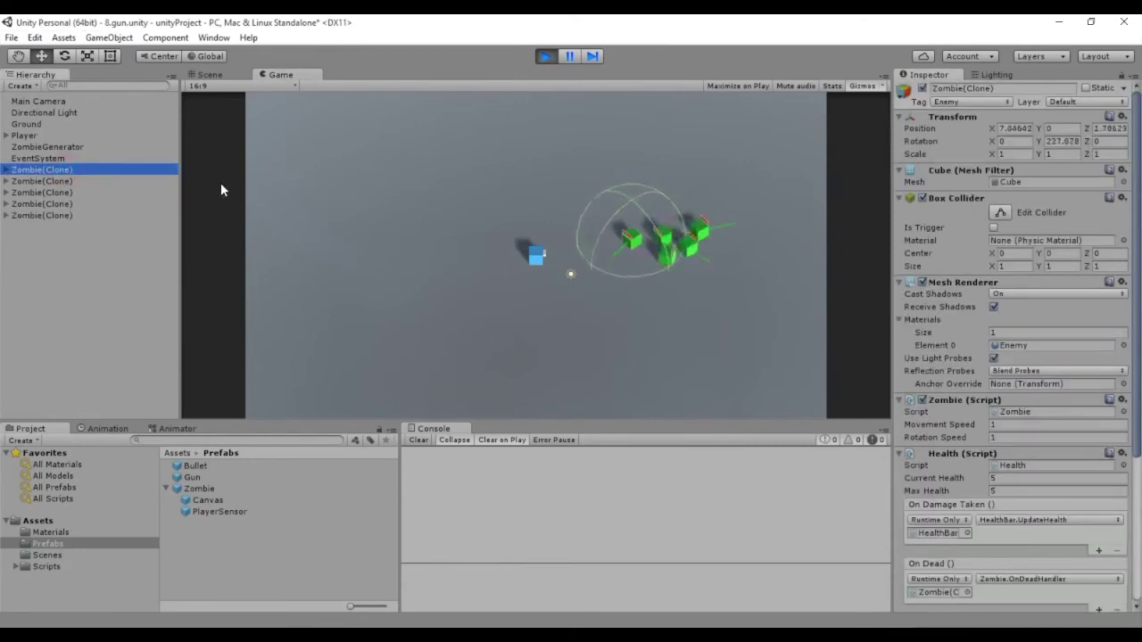
left_click(531, 181)
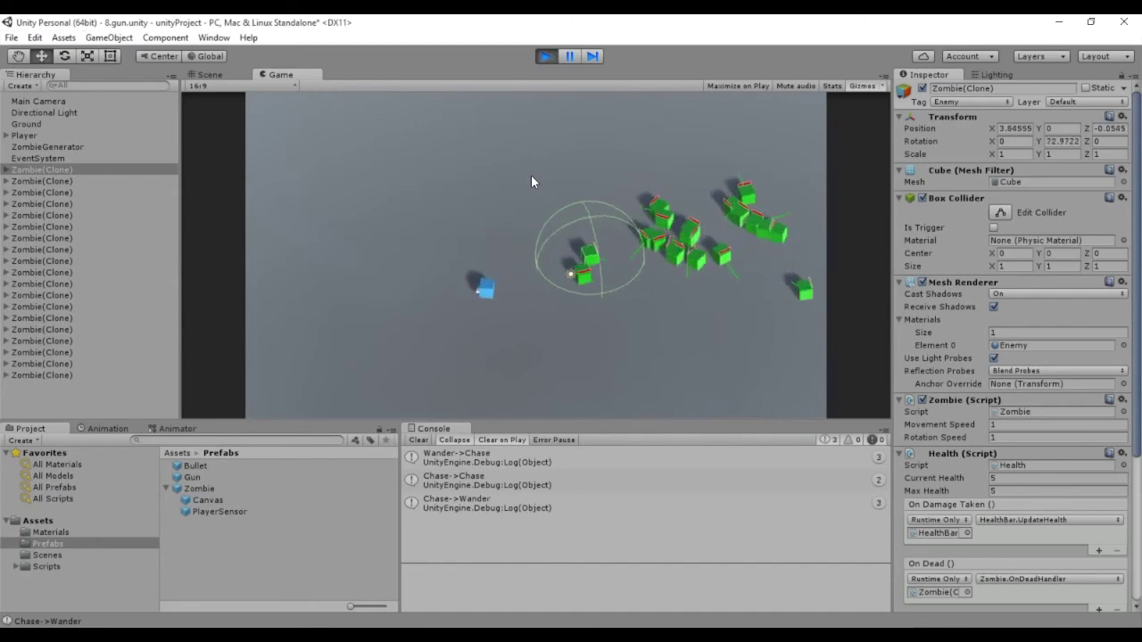
left_click(545, 56)
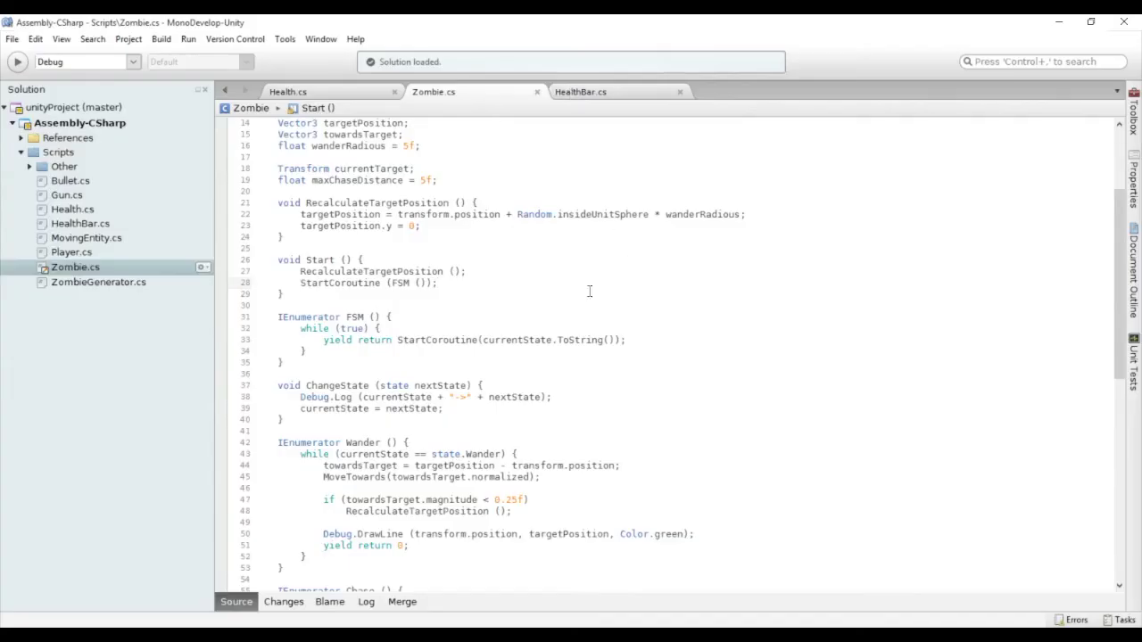
Step: Copy Wander's Debug.DrawLine into Chase, targeting currentTarget.position in red
scroll(628, 324, "down", 5)
left_click(733, 370)
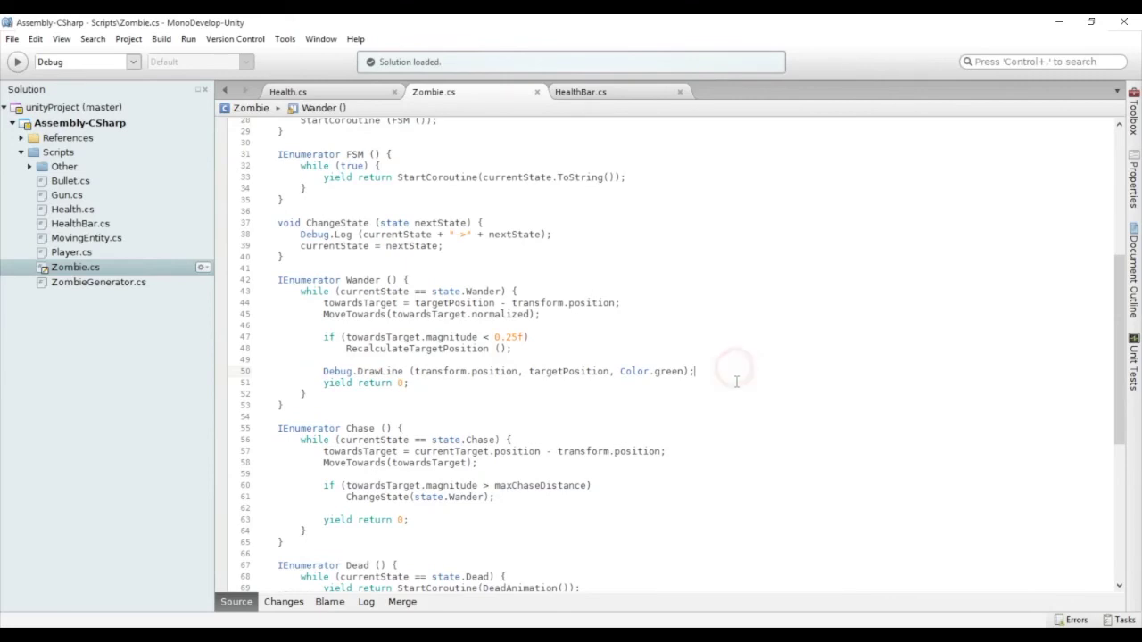
key("shift+Home")
key("ctrl+c")
left_click(351, 508)
key("Return")
key("ctrl+v")
double_click(549, 519)
type("curr")
key("Down")
key("Return")
type(".position")
key("BackSpace")
key("BackSpace")
key("BackSpace")
type("red")
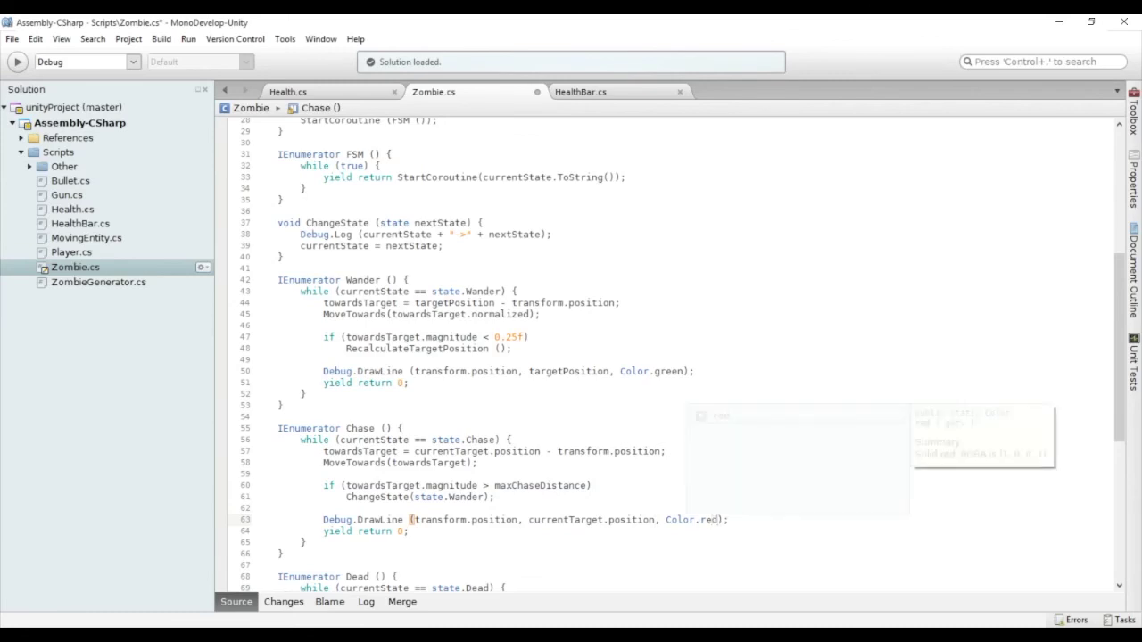
Step: Triple movementSpeed with movementSpeed *= 3 at the top of Chase()
left_click(452, 426)
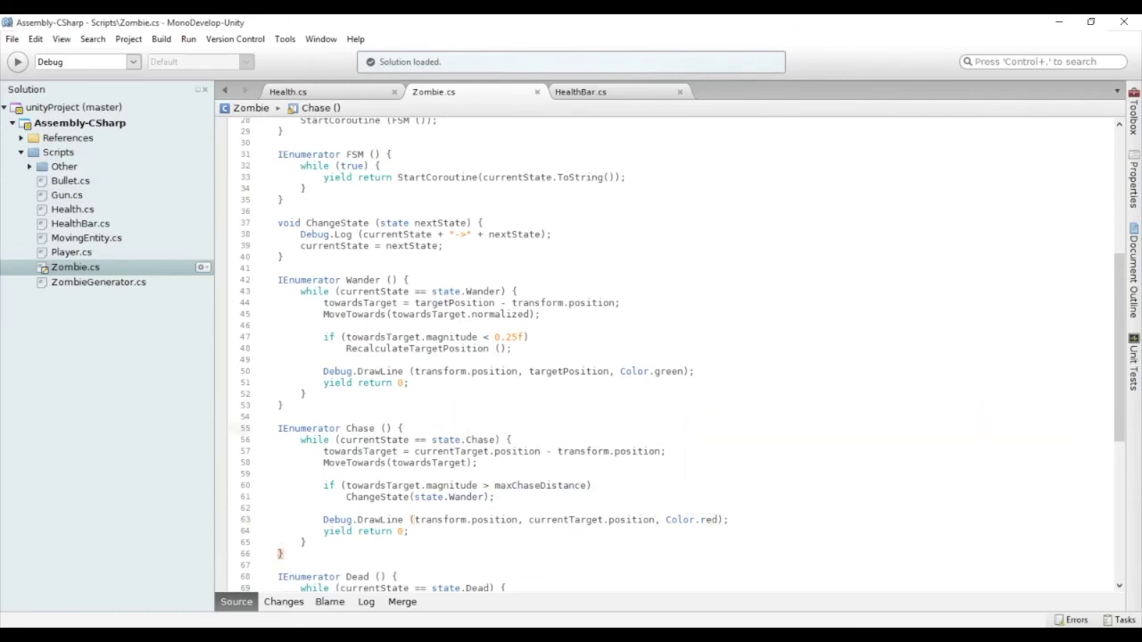
key("Return")
key("Return")
scroll(693, 298, "down", 2)
scroll(731, 268, "down", 2)
key("Return")
key("Up")
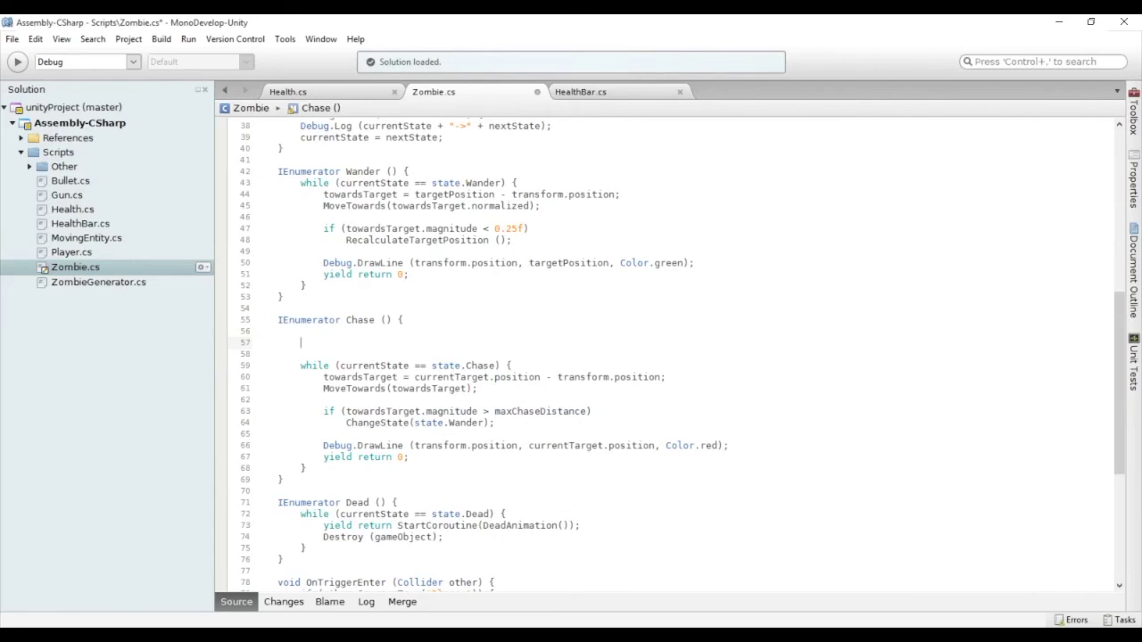
type("mov")
key("Return")
Step: Divide movementSpeed by 3 after the Chase loop, save, and start play mode in Unity
left_click(337, 466)
key("Return")
key("Return")
type("move")
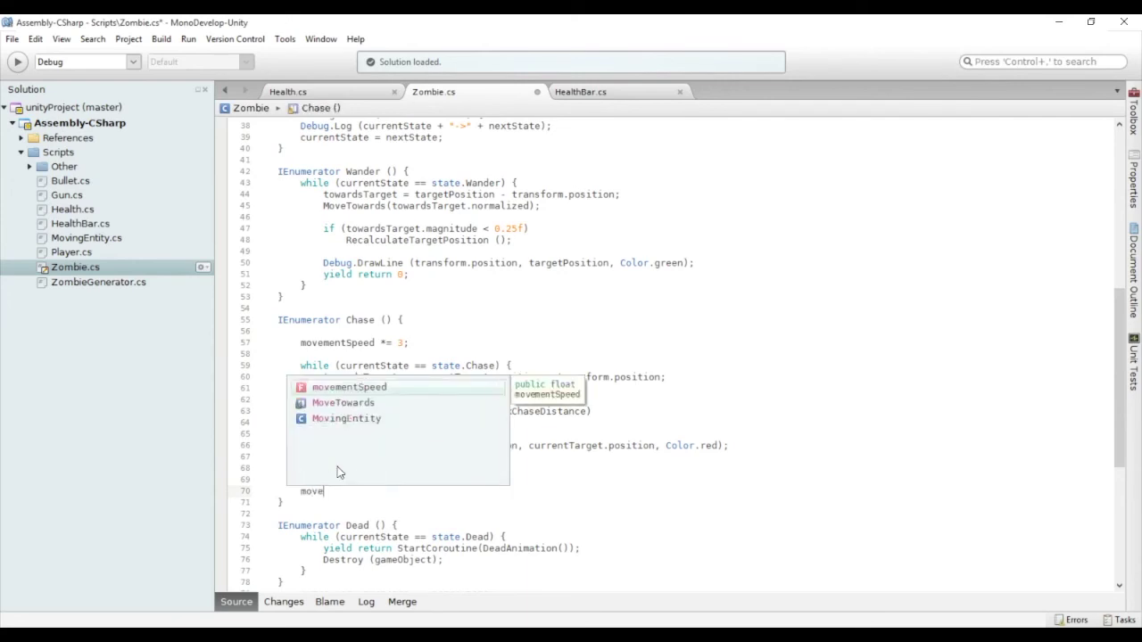
key("Return")
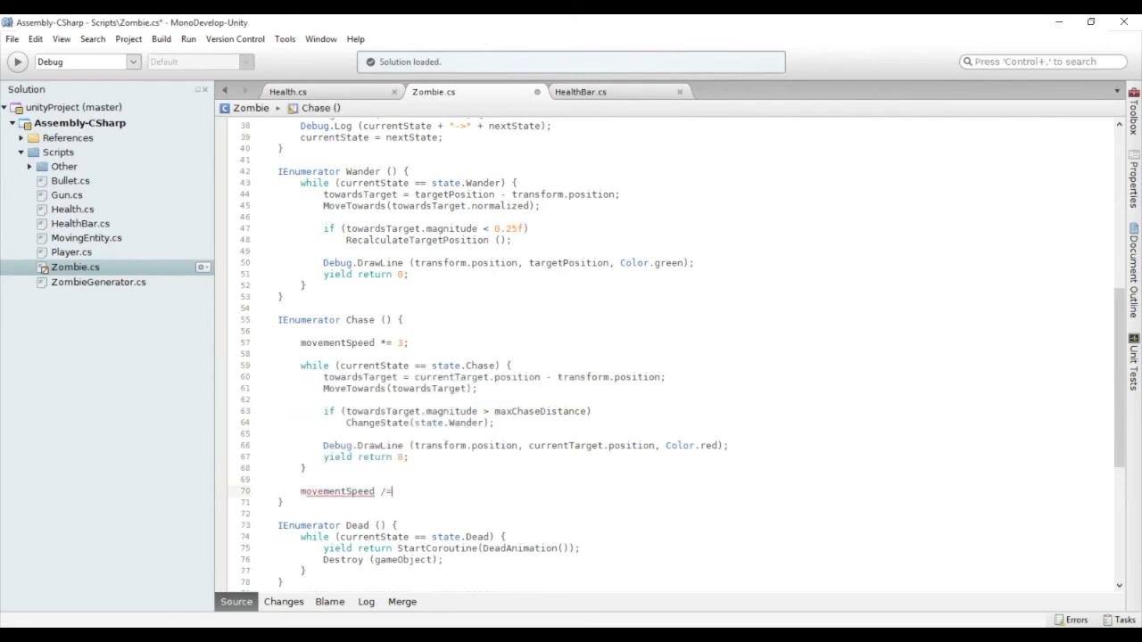
key("ctrl+s")
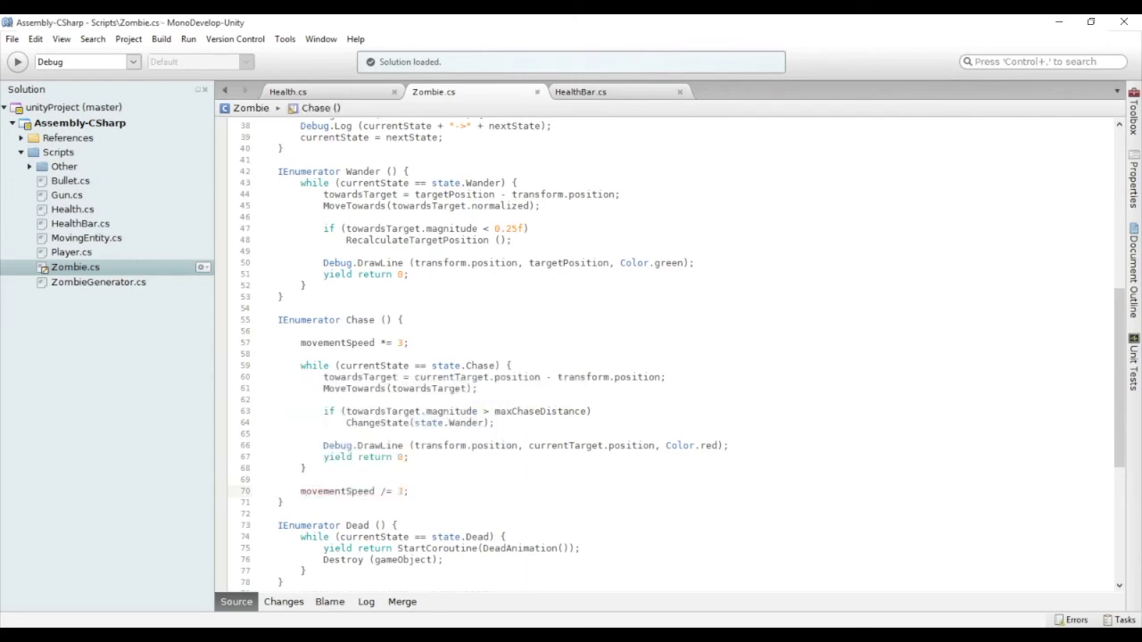
key("alt+Tab")
key("ctrl+p")
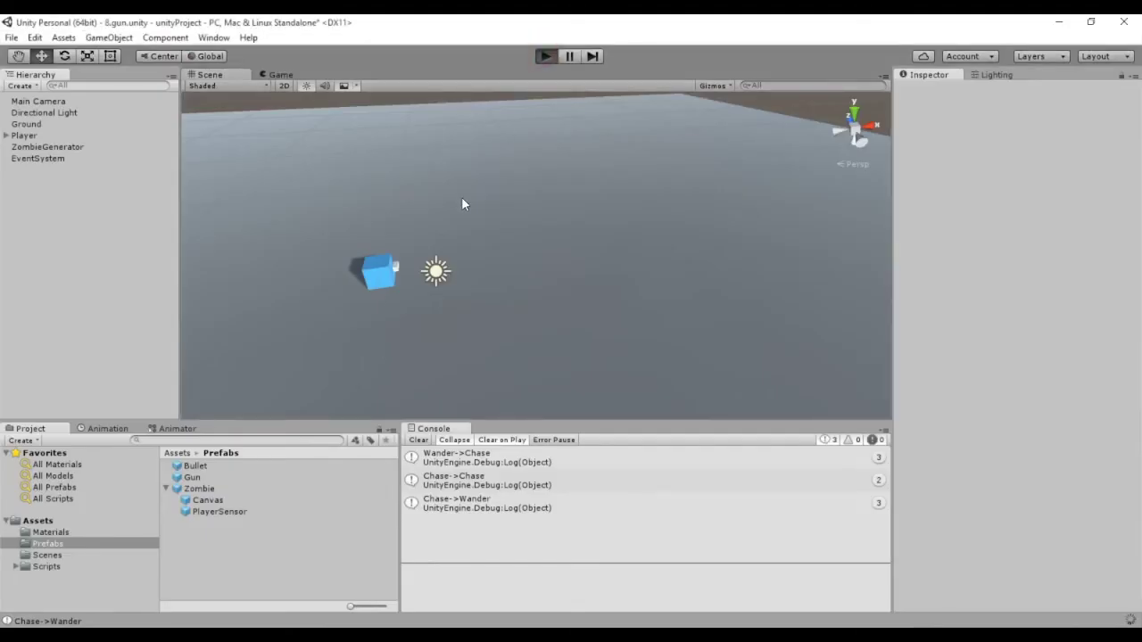
Step: Steer the player around with WASD so zombies chase it along red lines
key("d")
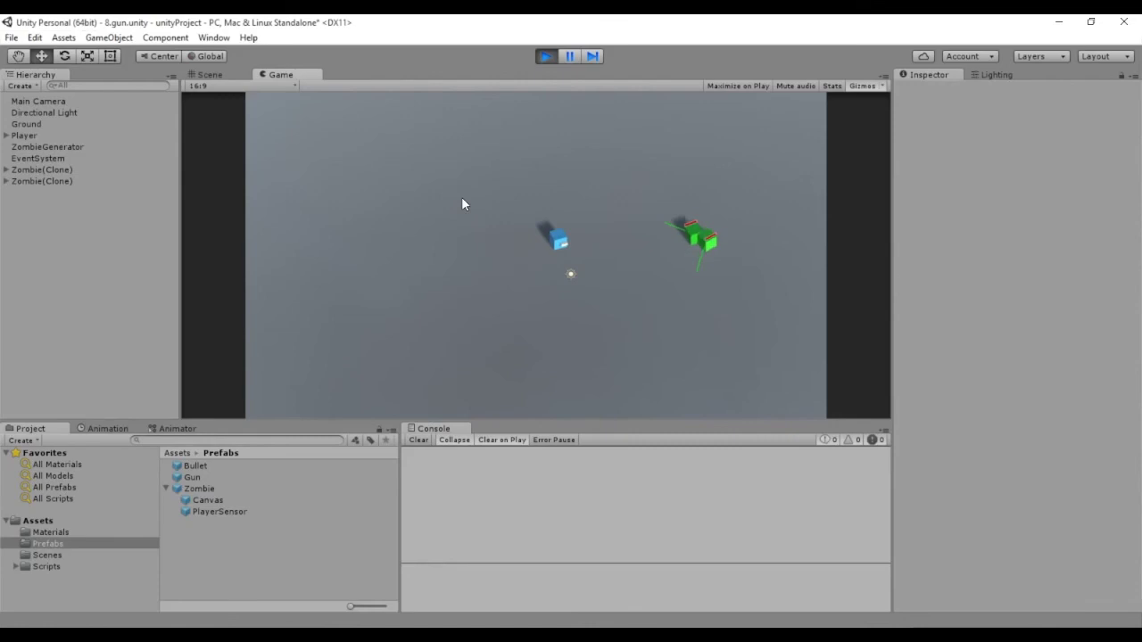
key("w")
key("a")
key("s")
key("d")
key("w")
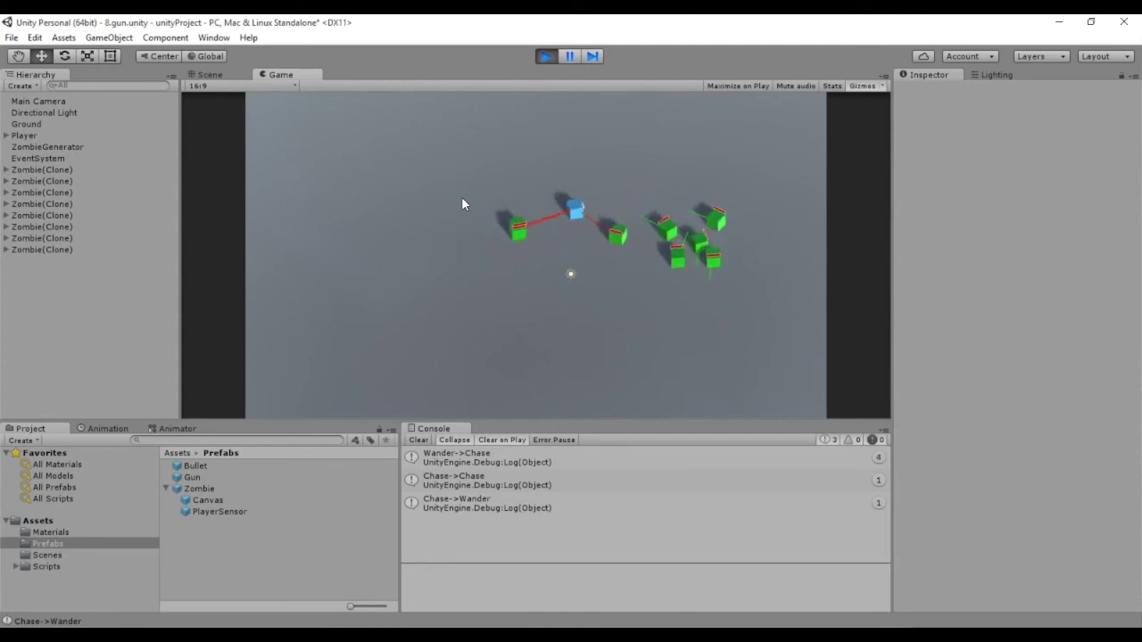
key("a")
key("a")
key("s")
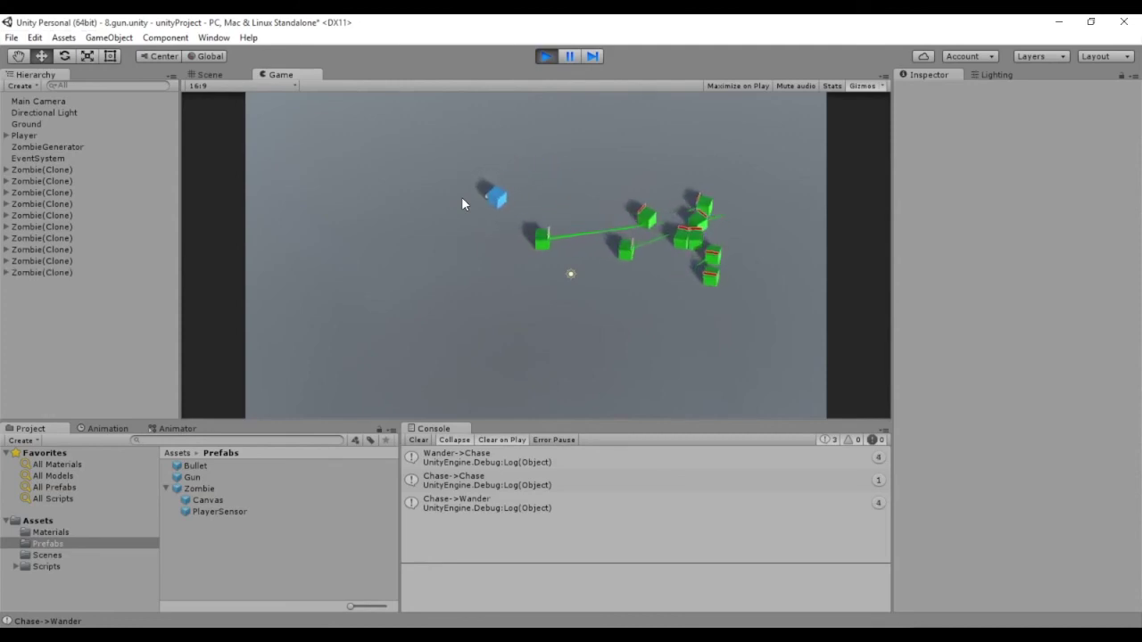
key("s")
key("d")
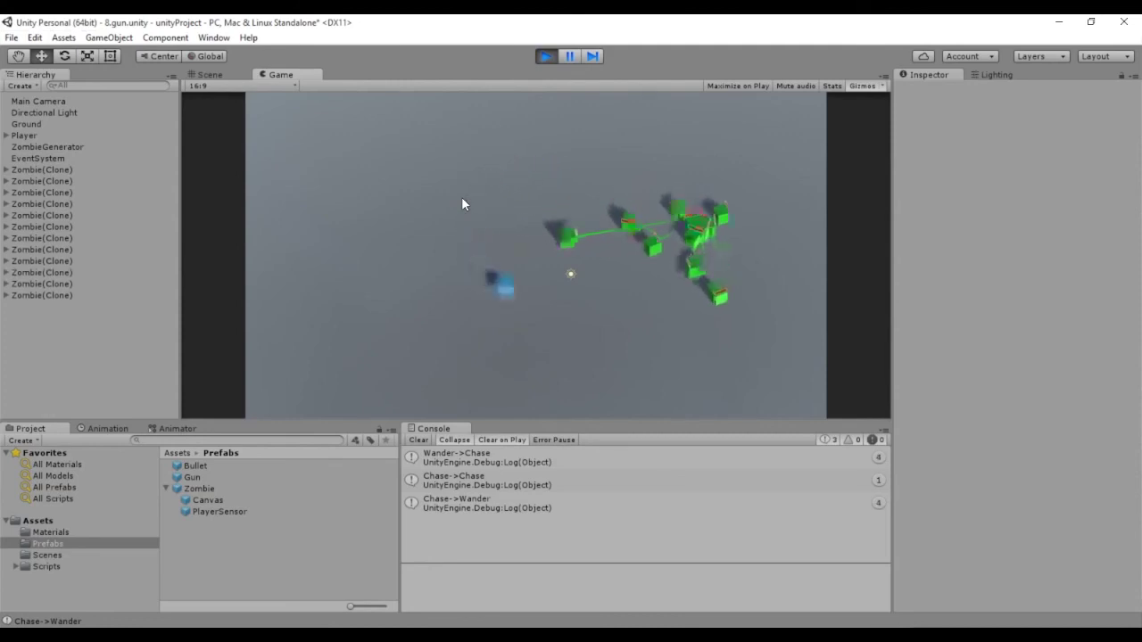
key("d")
key("a")
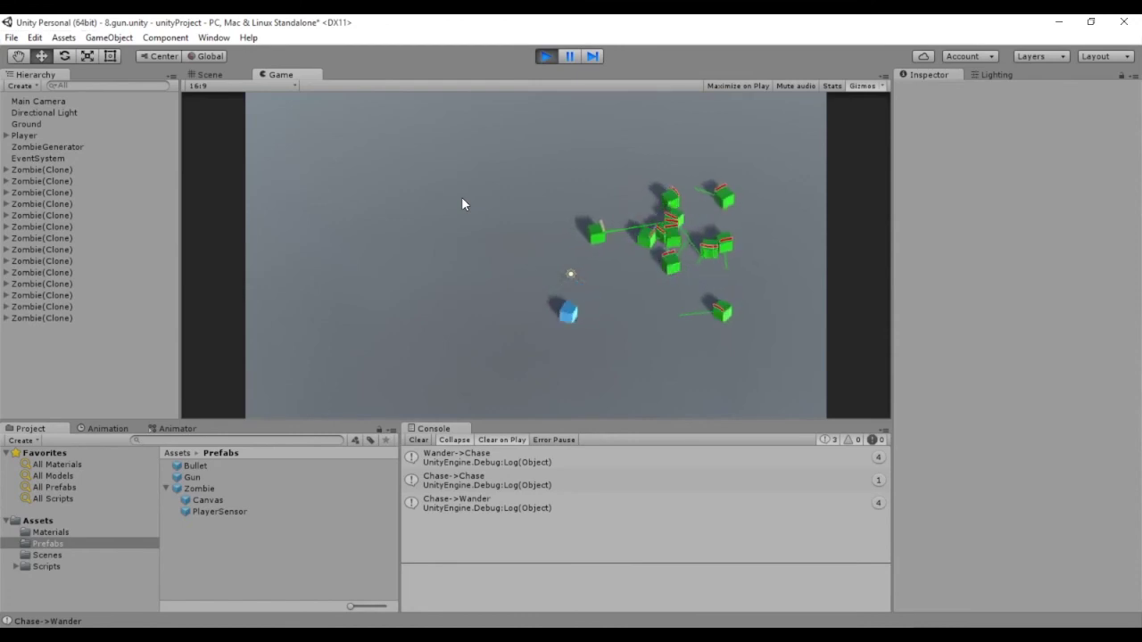
key("w")
Step: Fire bullets at the chasing zombies while moving away from the pack
key("space")
key("w")
key("space")
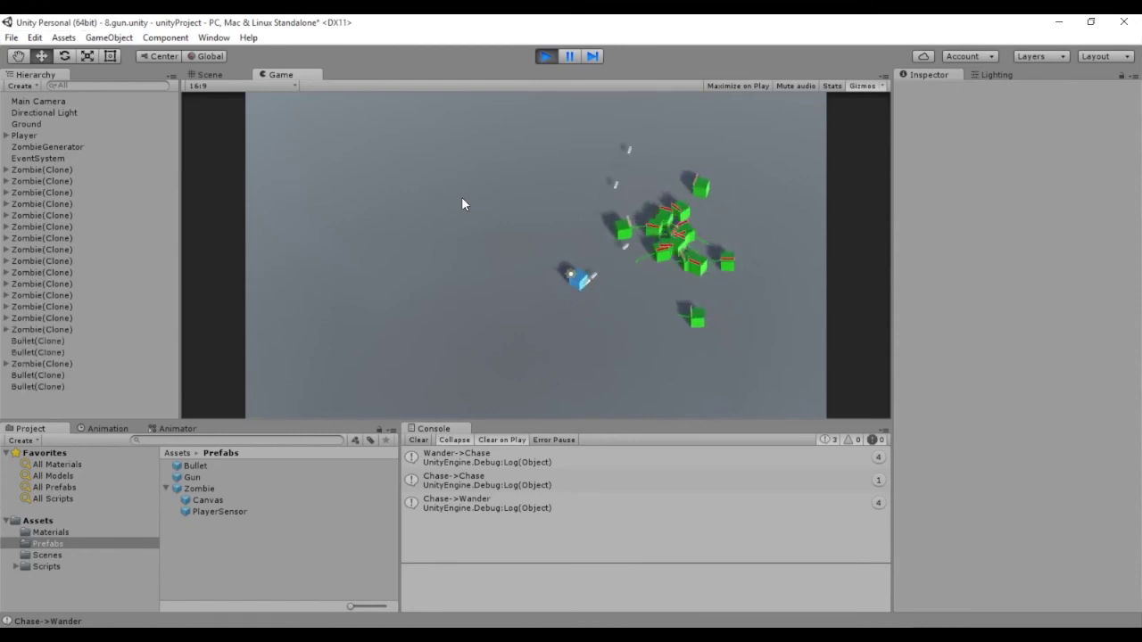
key("space")
key("a")
key("w")
key("a")
key("w")
key("d")
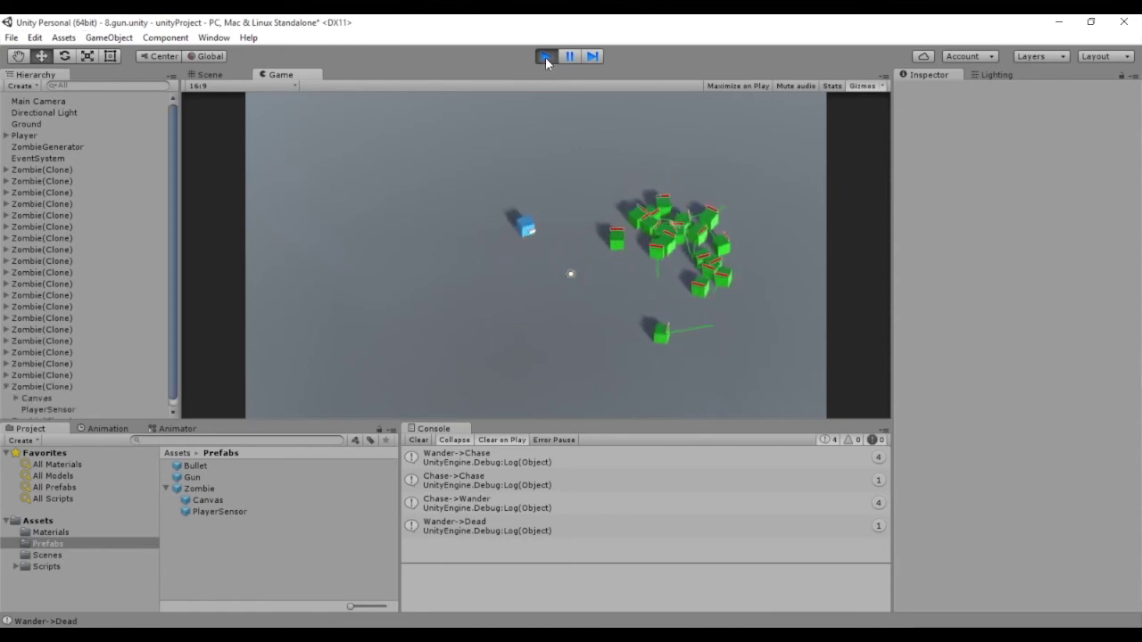